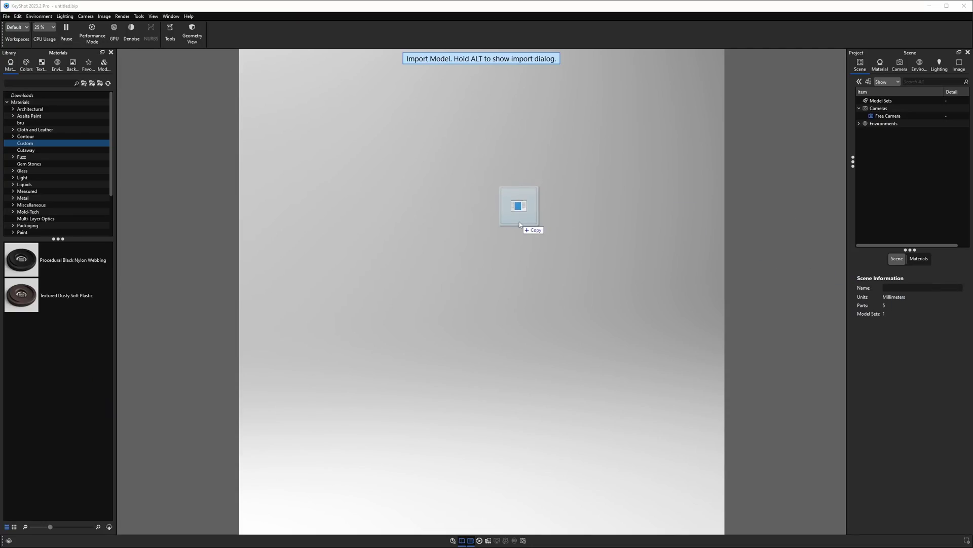
Import the LED v2 model and expand its part list in the Scene tree.
{"action": "left_click", "coordinate": [539, 402]}
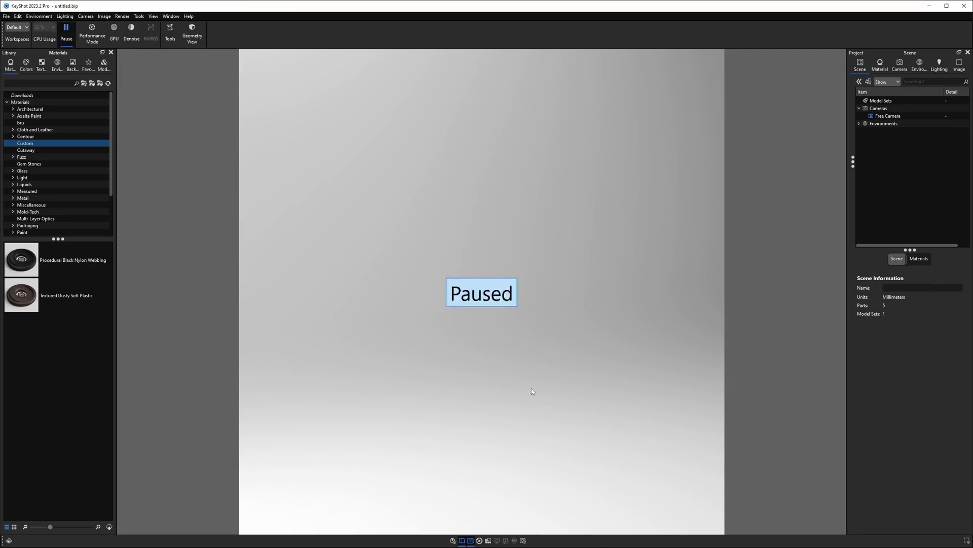
{"action": "scroll", "coordinate": [518, 366], "scroll_direction": "down", "scroll_amount": 3}
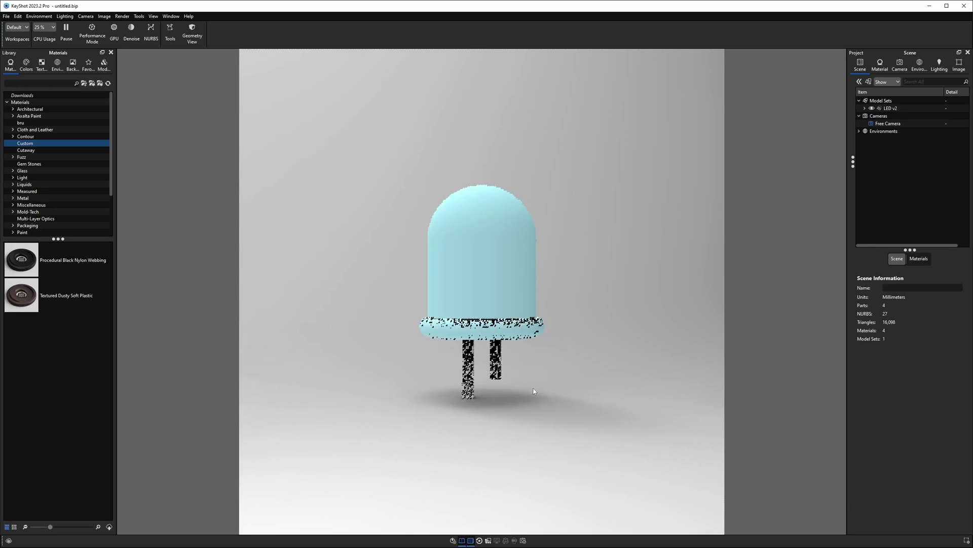
{"action": "left_click", "coordinate": [865, 108]}
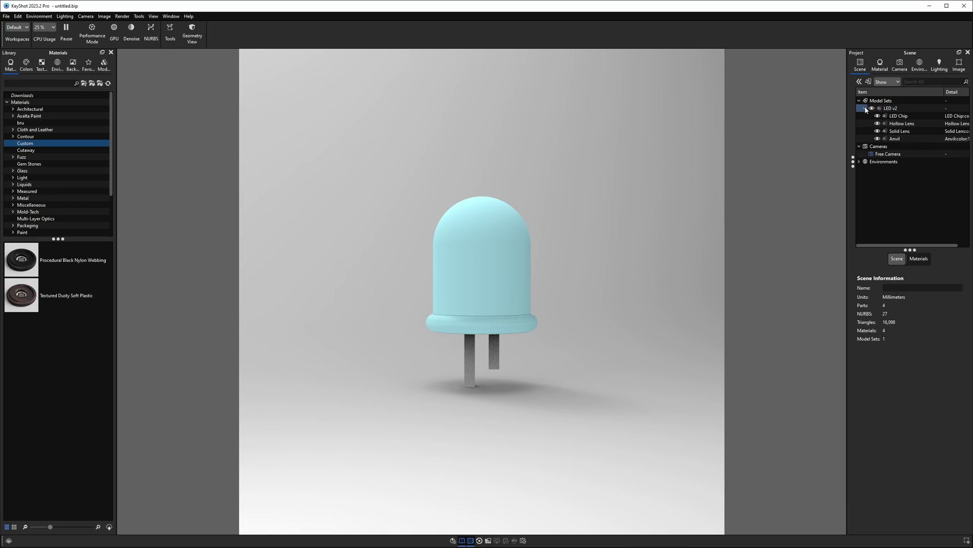
View the LED Chip, then the Hollow Lens, on their own, inspecting the lens opening.
{"action": "left_click", "coordinate": [882, 140]}
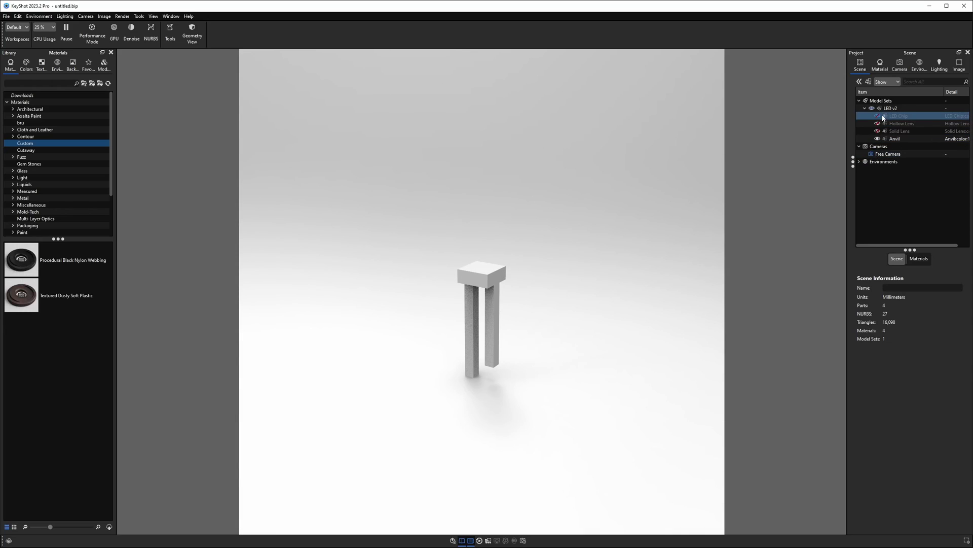
{"action": "left_click", "coordinate": [878, 138]}
{"action": "left_click", "coordinate": [878, 116]}
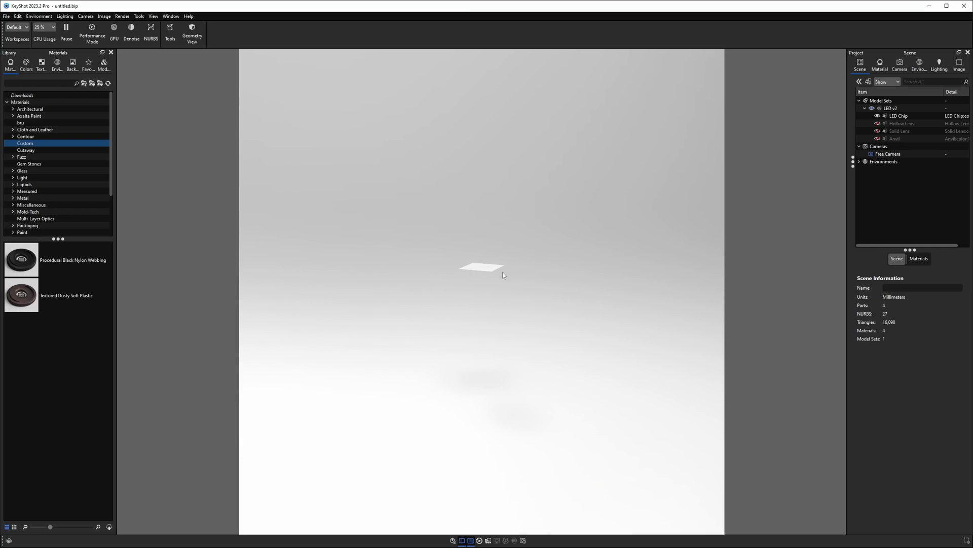
{"action": "left_click", "coordinate": [878, 116]}
{"action": "left_click", "coordinate": [878, 123]}
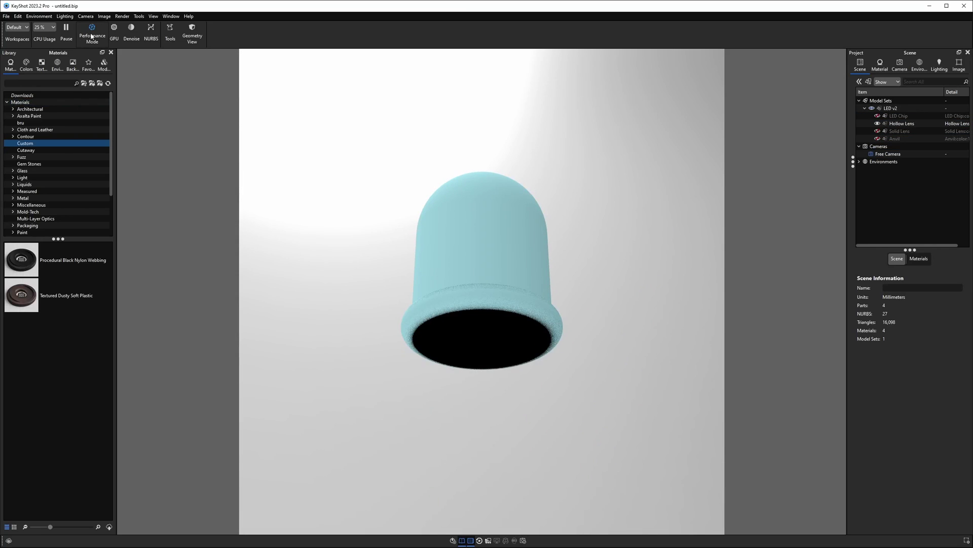
{"action": "left_click_drag", "start_coordinate": [488, 339], "coordinate": [494, 296]}
{"action": "scroll", "coordinate": [459, 333], "scroll_direction": "up", "scroll_amount": 5}
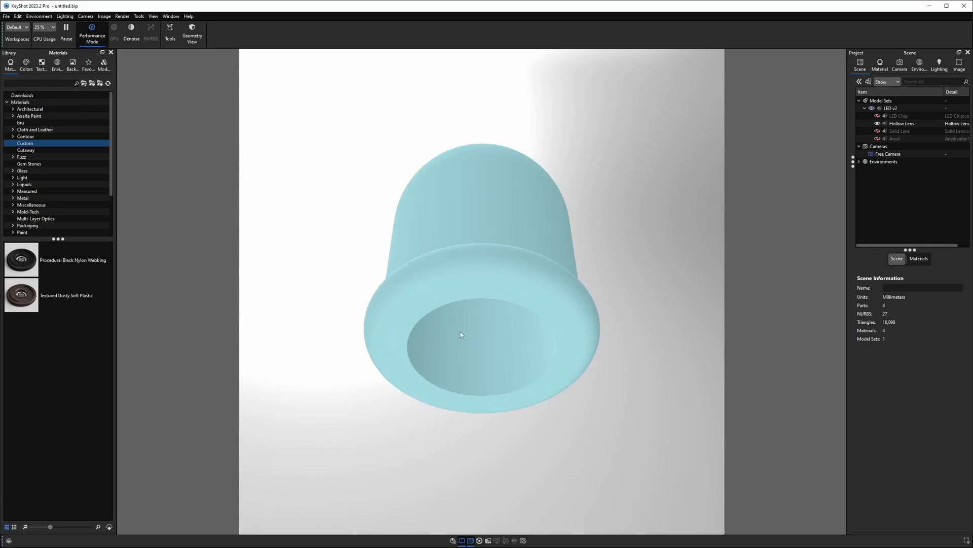
{"action": "left_click_drag", "start_coordinate": [425, 364], "coordinate": [513, 373]}
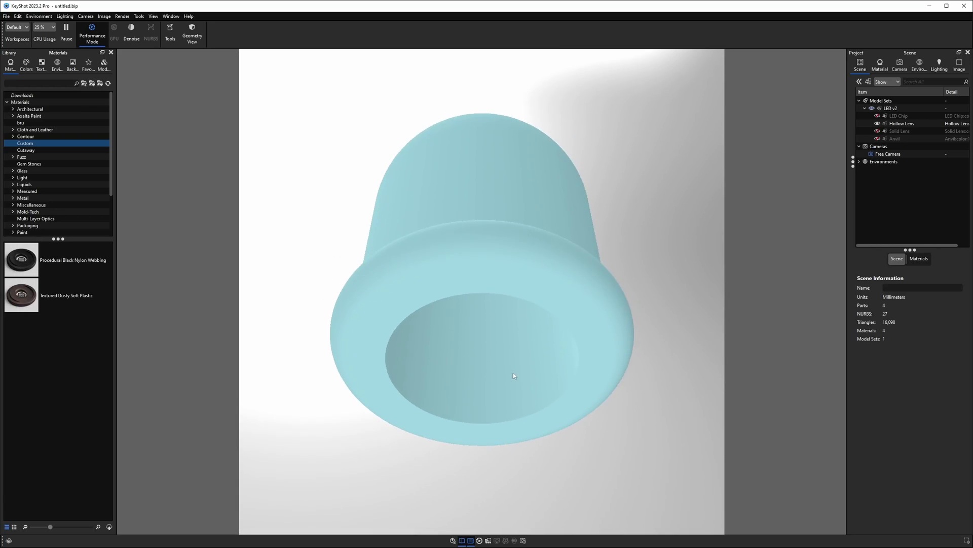
{"action": "scroll", "coordinate": [514, 355], "scroll_direction": "down", "scroll_amount": 3}
Show only the Solid Lens at full render quality and select it.
{"action": "left_click", "coordinate": [878, 123]}
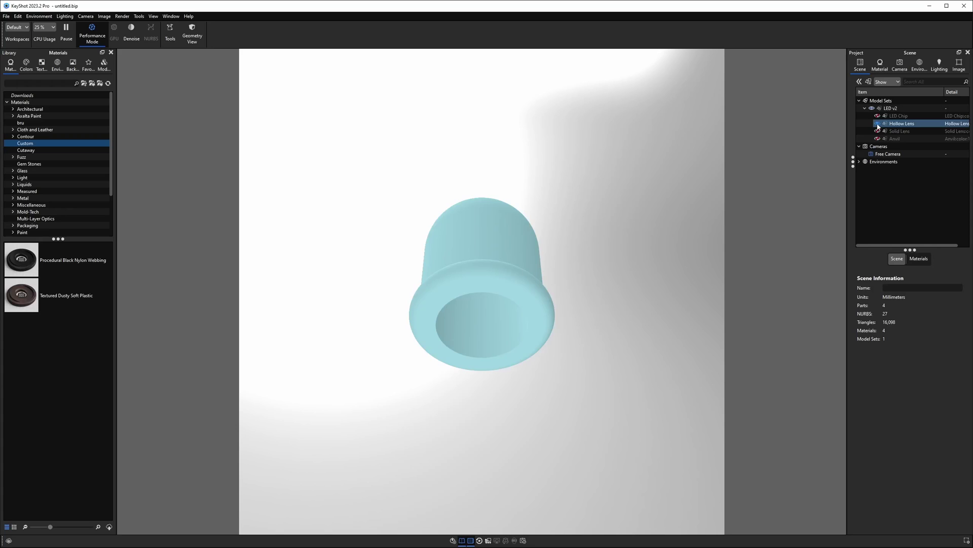
{"action": "left_click", "coordinate": [878, 131]}
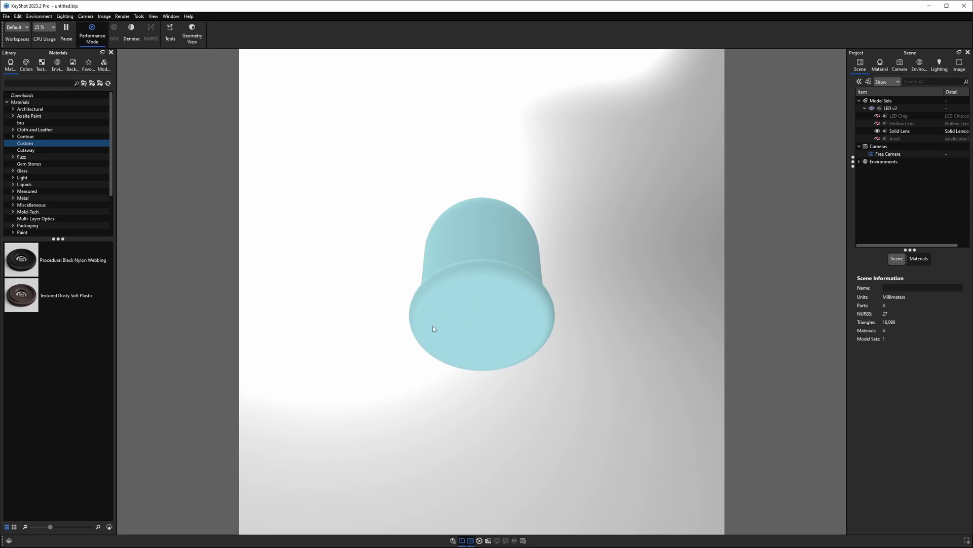
{"action": "left_click", "coordinate": [90, 35]}
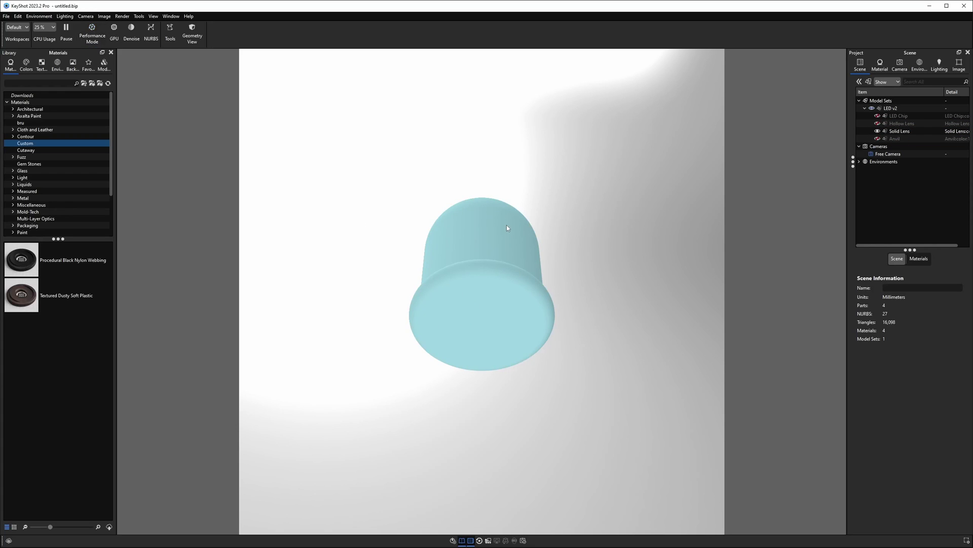
{"action": "left_click_drag", "start_coordinate": [510, 218], "coordinate": [504, 357]}
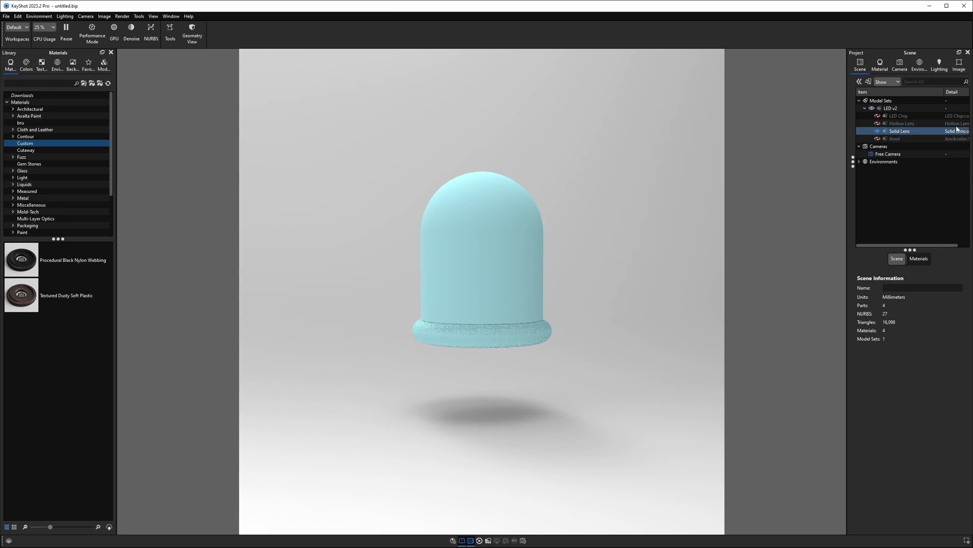
{"action": "left_click", "coordinate": [903, 131]}
Delete the Hollow Lens part from the LED v2 model.
{"action": "left_click", "coordinate": [902, 125]}
{"action": "right_click", "coordinate": [901, 125]}
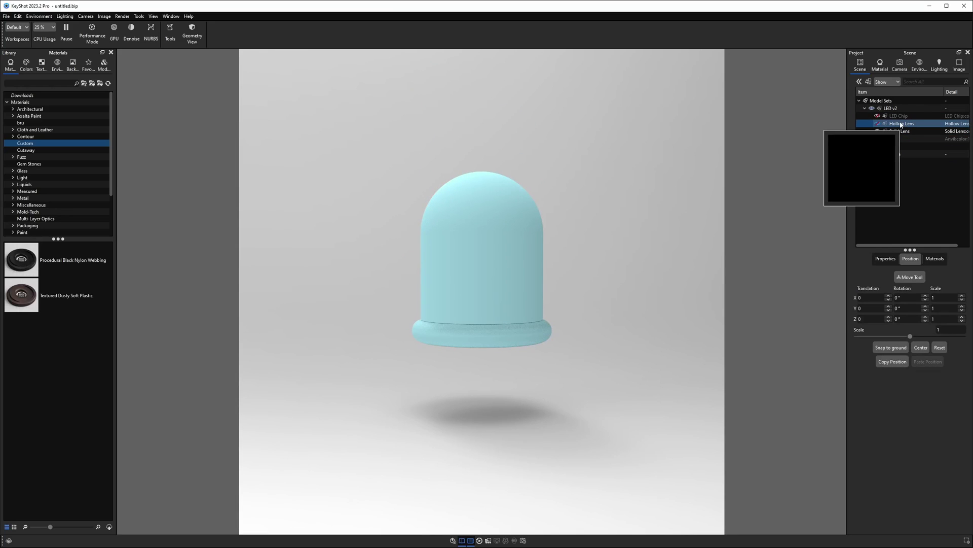
{"action": "left_click", "coordinate": [918, 405]}
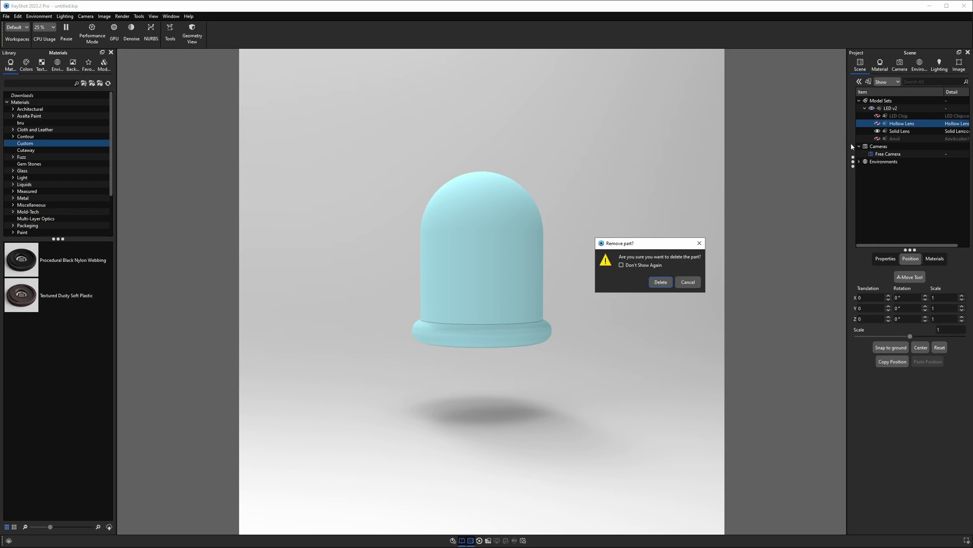
{"action": "left_click", "coordinate": [660, 282]}
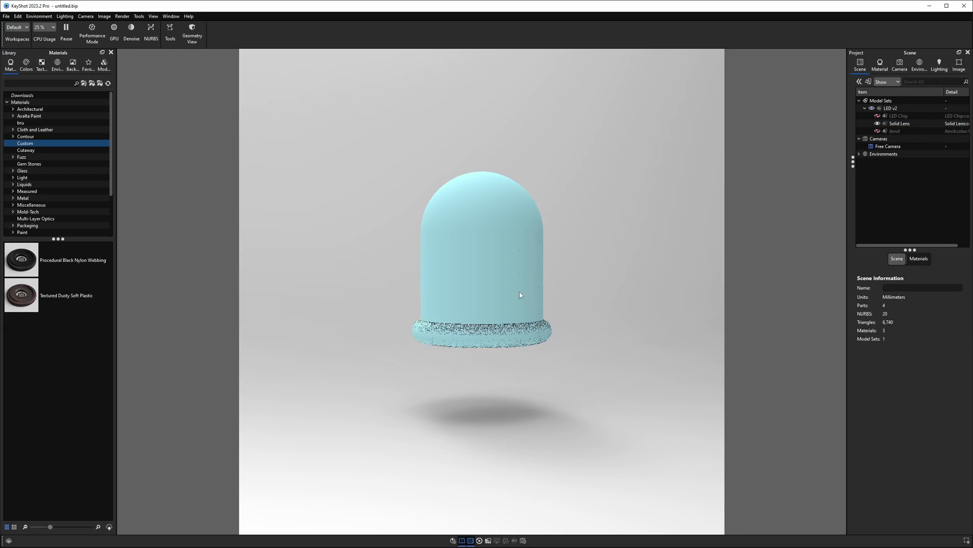
Make the LED Chip and Anvil visible again alongside the Solid Lens.
{"action": "left_click", "coordinate": [895, 124]}
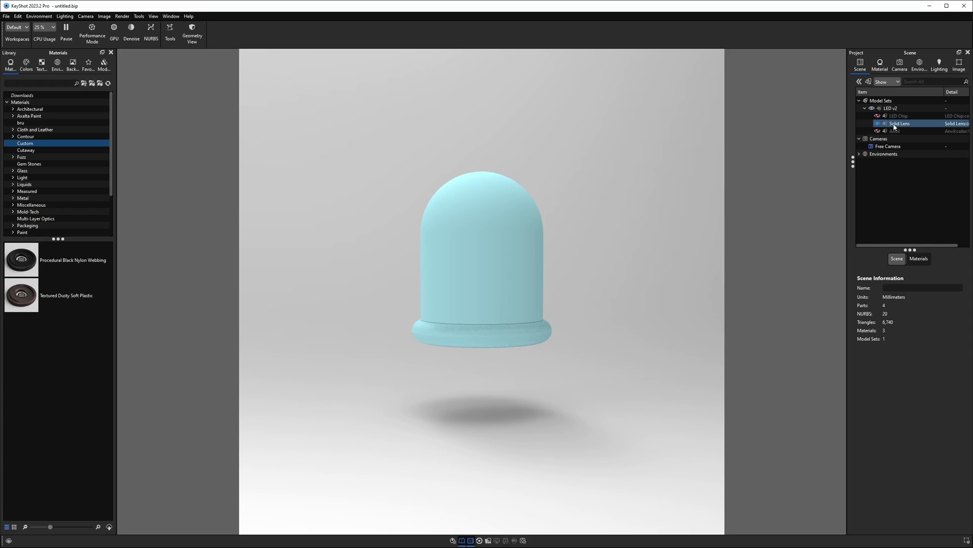
{"action": "left_click", "coordinate": [880, 117]}
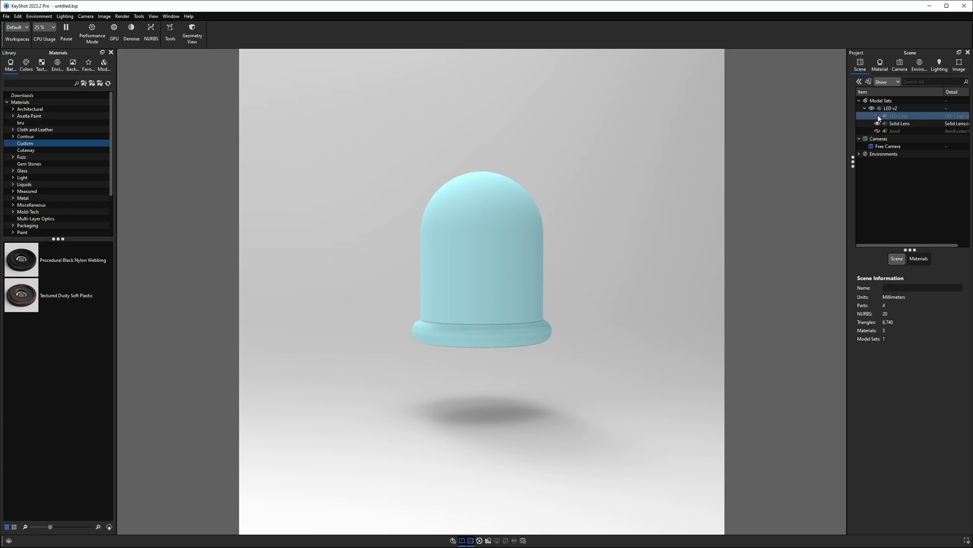
{"action": "left_click", "coordinate": [880, 132]}
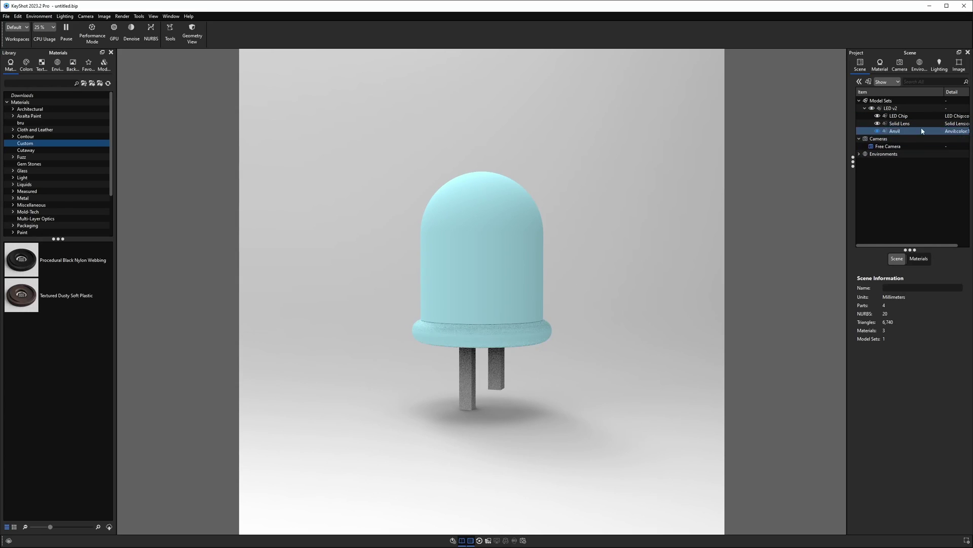
{"action": "left_click", "coordinate": [900, 118]}
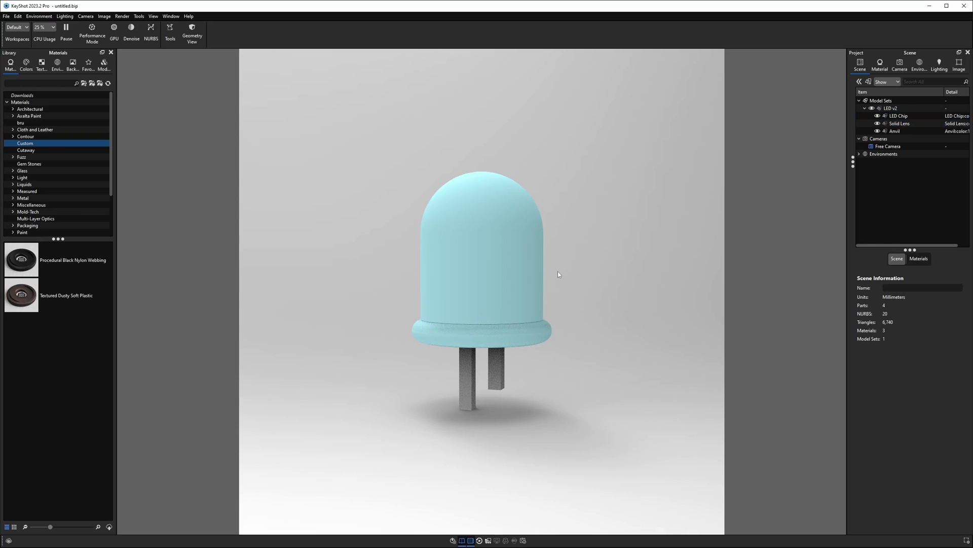
Change the ground plane's material type to Diffuse.
{"action": "scroll", "coordinate": [567, 374], "scroll_direction": "down", "scroll_amount": 3}
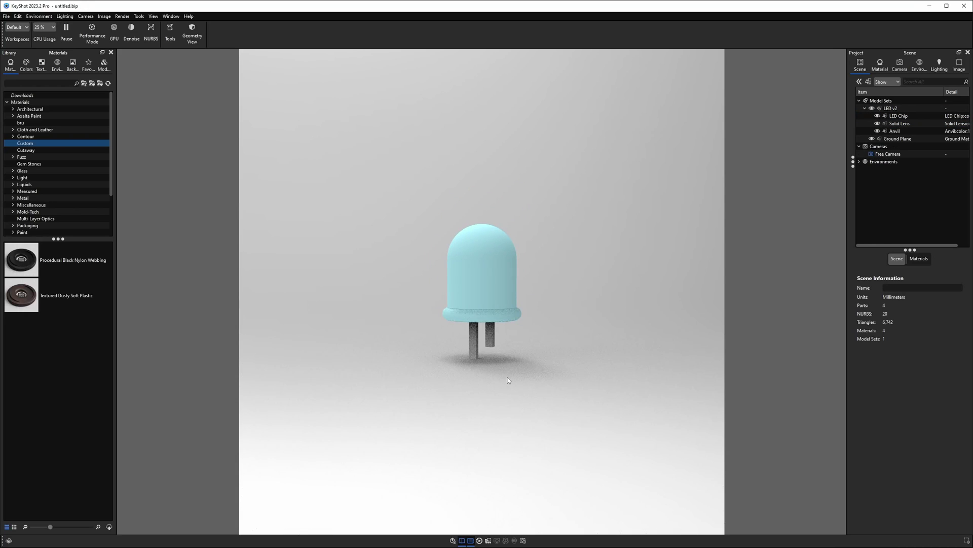
{"action": "double_click", "coordinate": [500, 393]}
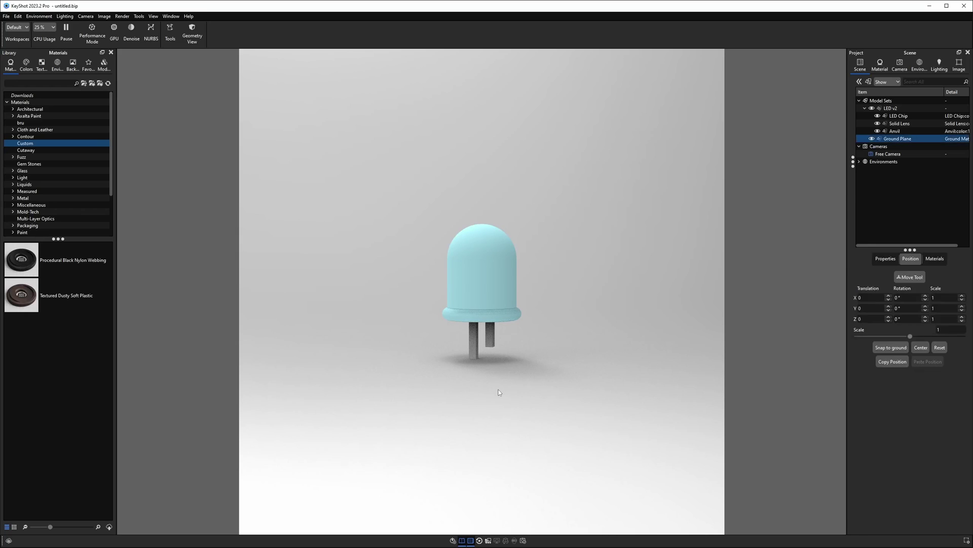
{"action": "left_click", "coordinate": [921, 108]}
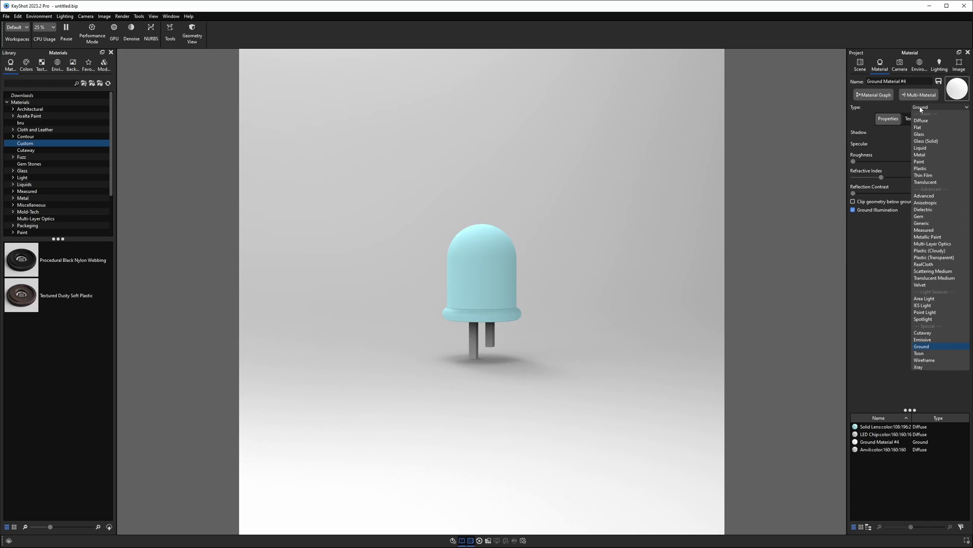
{"action": "left_click", "coordinate": [921, 120]}
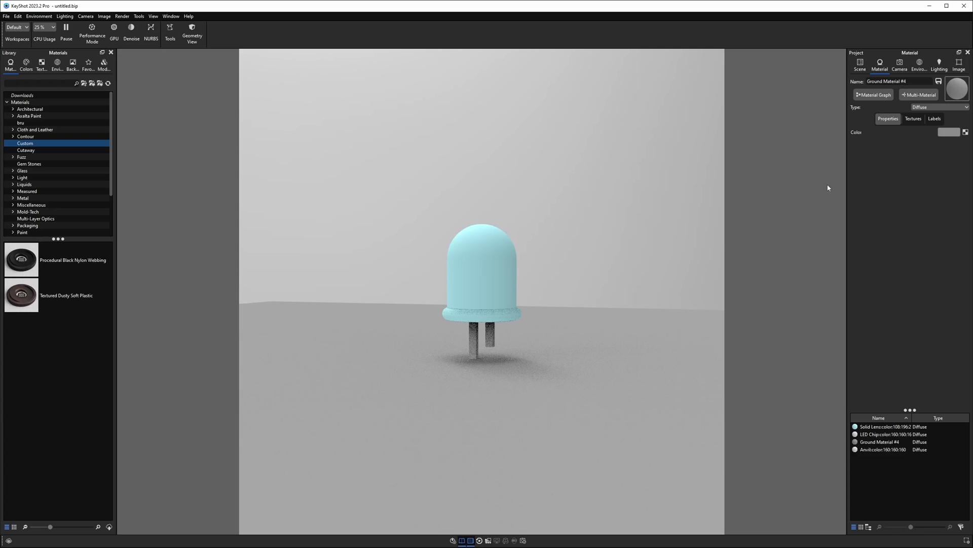
Duplicate the floor plane, rotate the copy -90° upright and move it behind the LED.
{"action": "scroll", "coordinate": [570, 351], "scroll_direction": "down", "scroll_amount": 5}
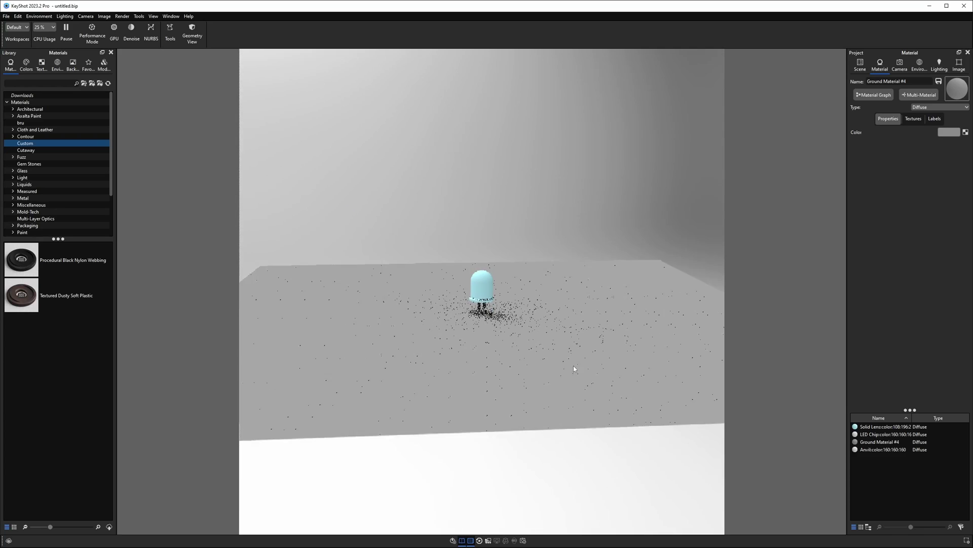
{"action": "left_click_drag", "start_coordinate": [555, 355], "coordinate": [749, 354]}
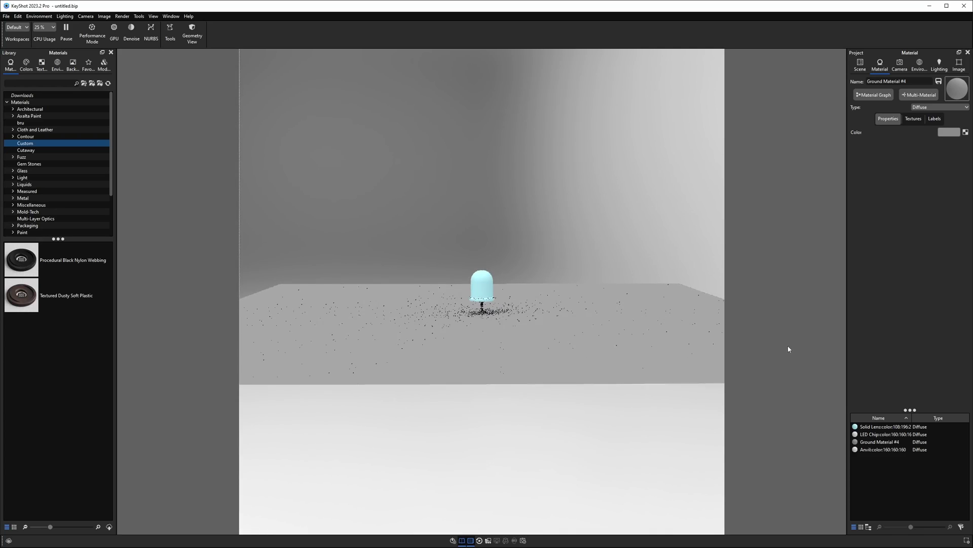
{"action": "left_click_drag", "start_coordinate": [586, 320], "coordinate": [535, 313]}
{"action": "right_click", "coordinate": [536, 313]}
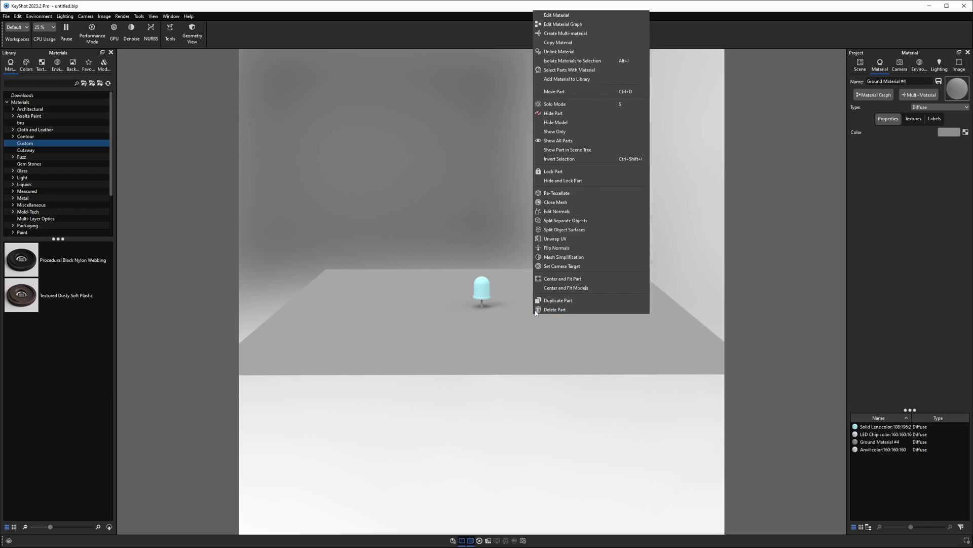
{"action": "left_click", "coordinate": [552, 301]}
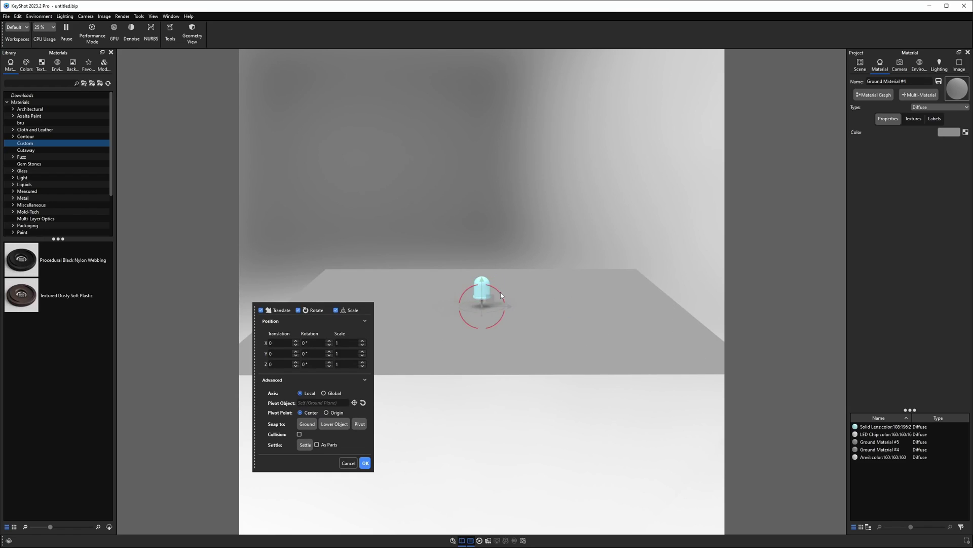
{"action": "left_click_drag", "start_coordinate": [500, 293], "coordinate": [534, 310]}
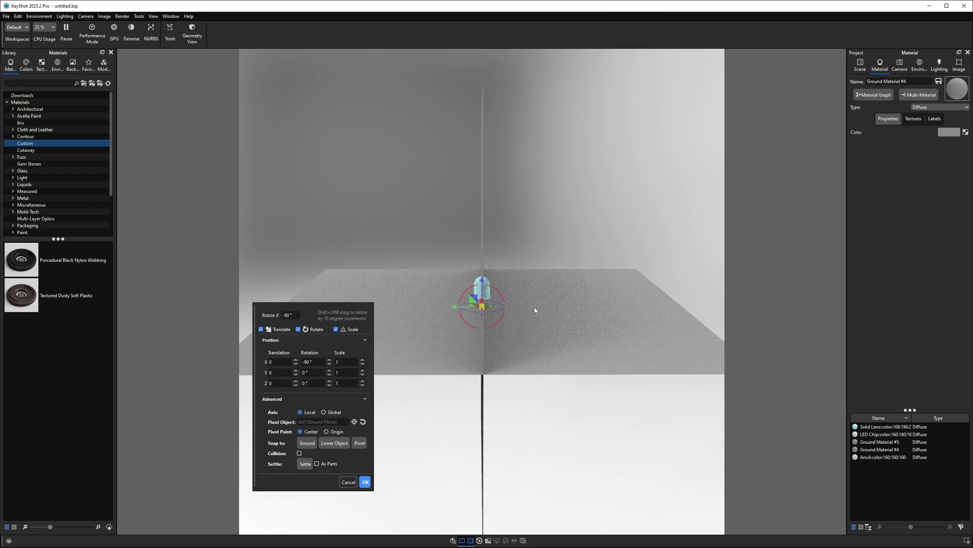
{"action": "left_click_drag", "start_coordinate": [452, 306], "coordinate": [358, 303]}
{"action": "left_click_drag", "start_coordinate": [396, 271], "coordinate": [448, 238]}
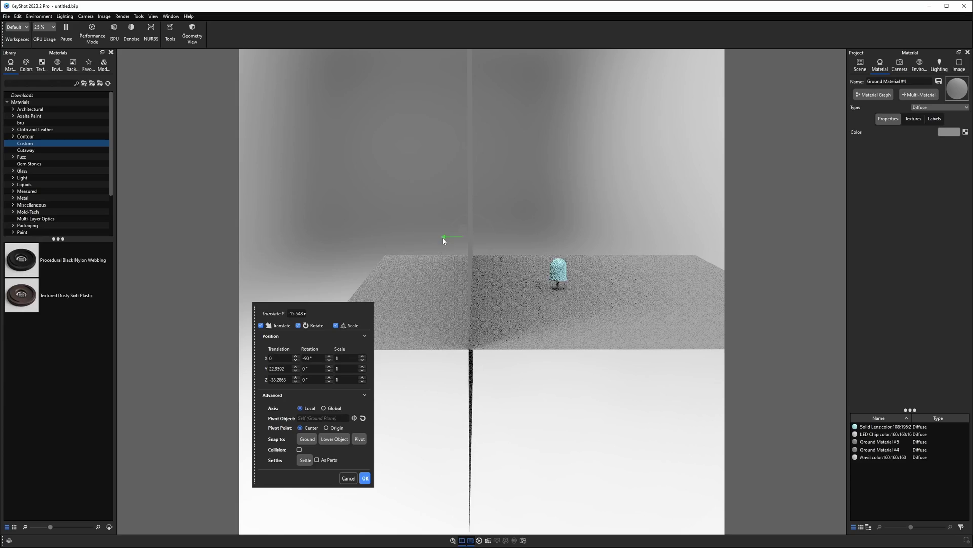
Accept the backdrop placement, add a new camera and frame the LED front-on.
{"action": "left_click", "coordinate": [366, 478]}
{"action": "left_click", "coordinate": [900, 64]}
{"action": "left_click", "coordinate": [888, 80]}
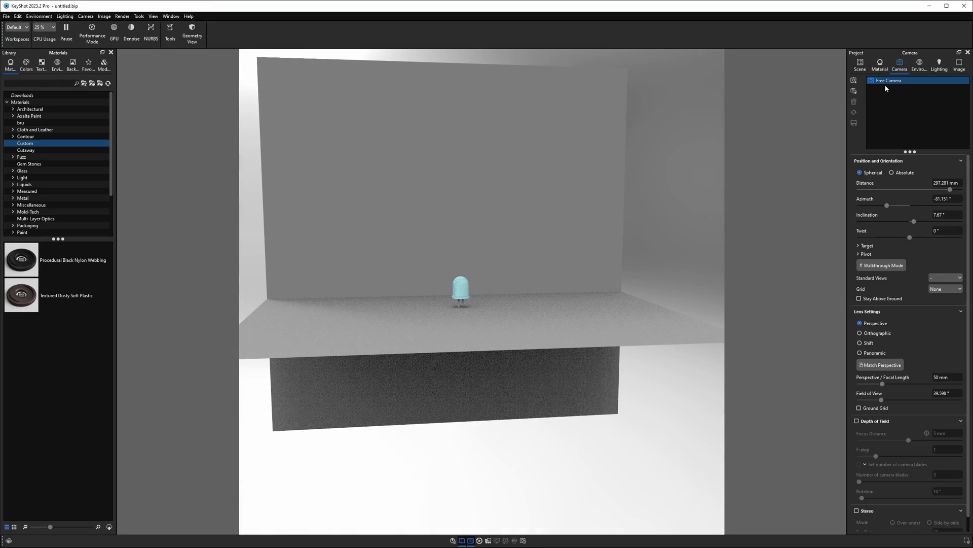
{"action": "left_click", "coordinate": [853, 80]}
{"action": "left_click_drag", "start_coordinate": [827, 273], "coordinate": [565, 355]}
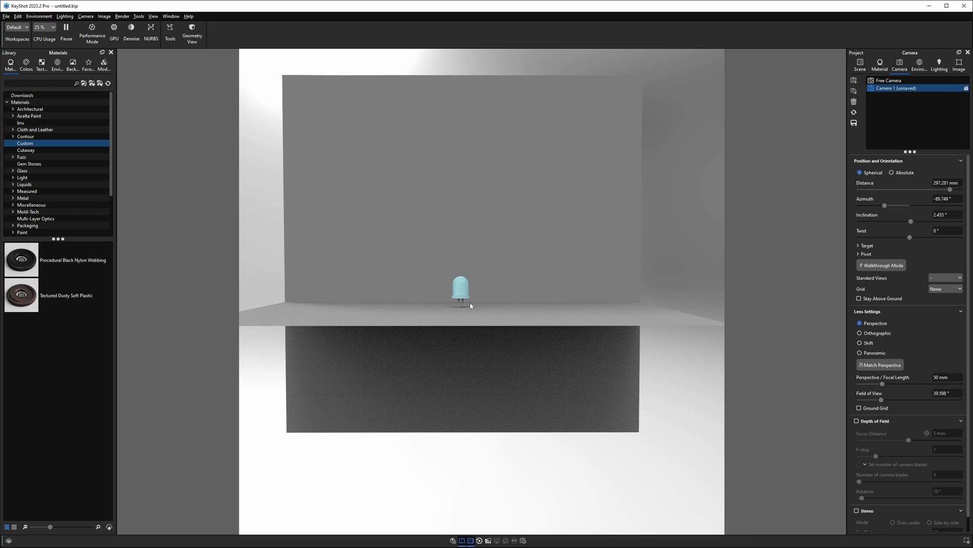
{"action": "scroll", "coordinate": [470, 305], "scroll_direction": "down", "scroll_amount": 4}
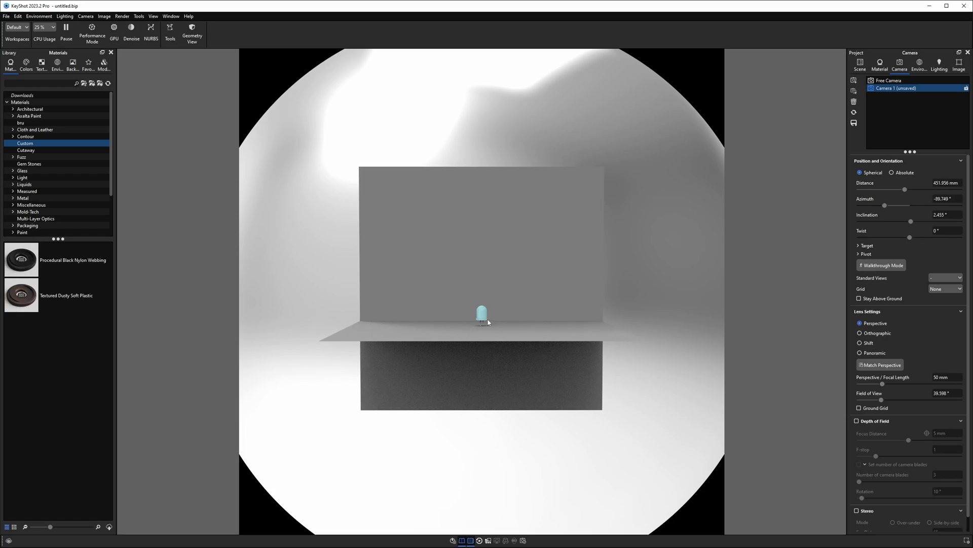
{"action": "scroll", "coordinate": [482, 318], "scroll_direction": "up", "scroll_amount": 10}
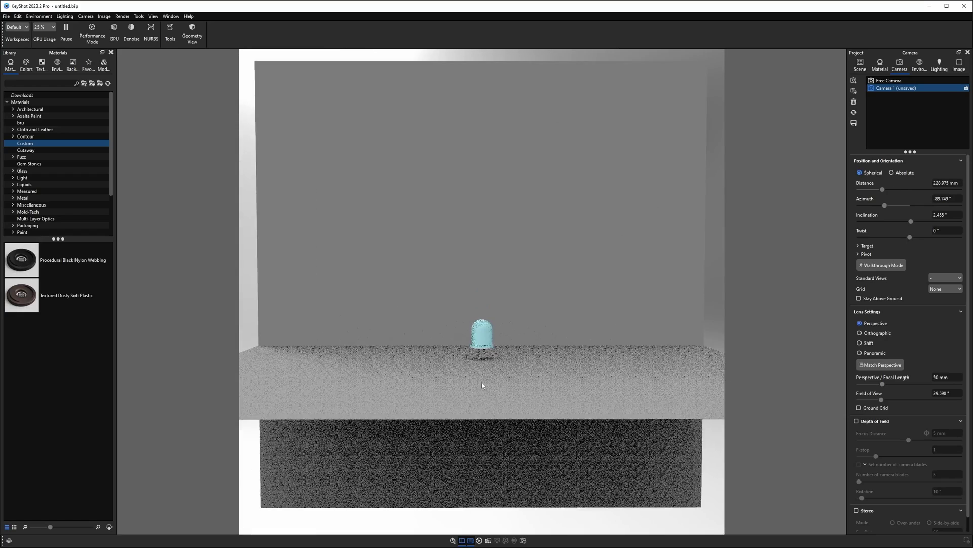
{"action": "scroll", "coordinate": [484, 387], "scroll_direction": "up", "scroll_amount": 4}
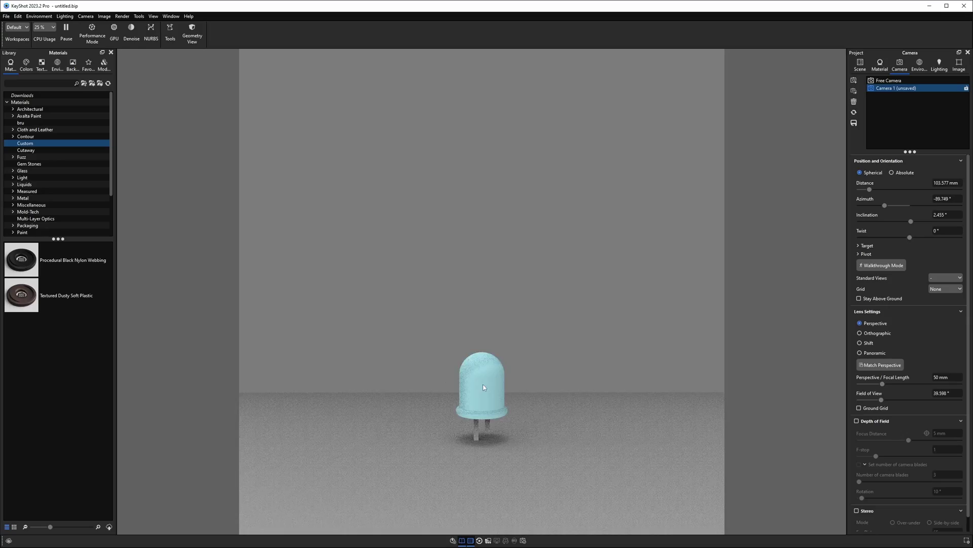
{"action": "scroll", "coordinate": [483, 387], "scroll_direction": "up", "scroll_amount": 2}
{"action": "middle_click_drag", "start_coordinate": [483, 387], "coordinate": [476, 217]}
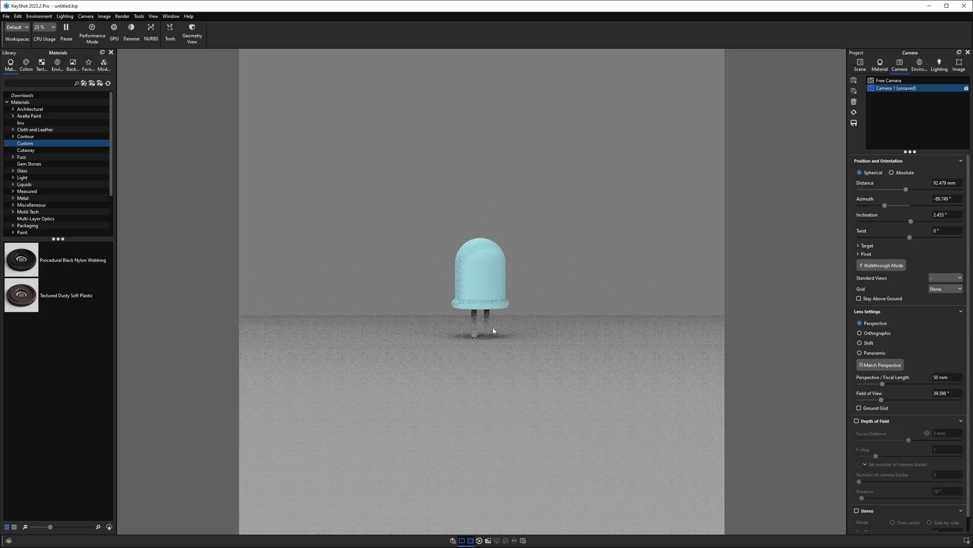
Overlay a Halves grid, dolly in and set the focal length to 80 mm.
{"action": "left_click", "coordinate": [950, 291]}
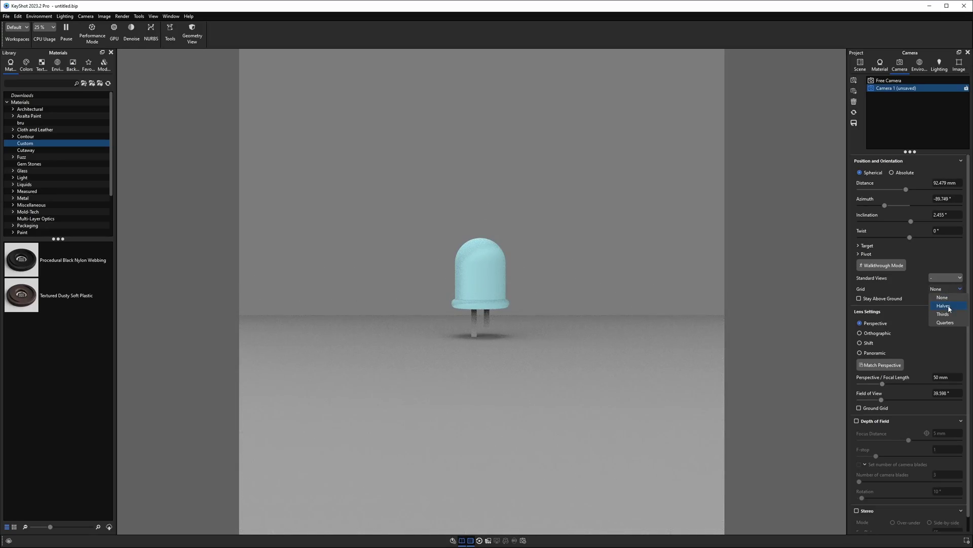
{"action": "left_click", "coordinate": [944, 305]}
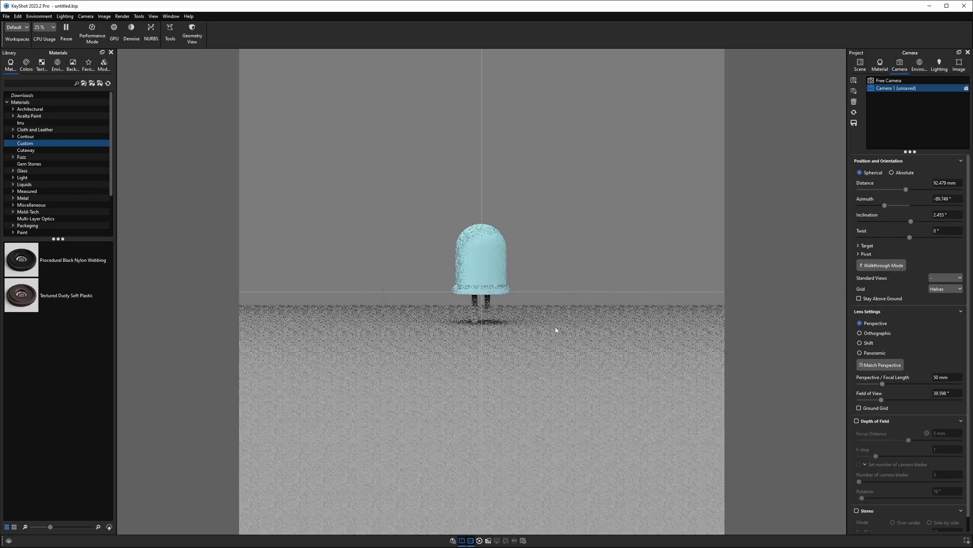
{"action": "scroll", "coordinate": [553, 331], "scroll_direction": "up", "scroll_amount": 5}
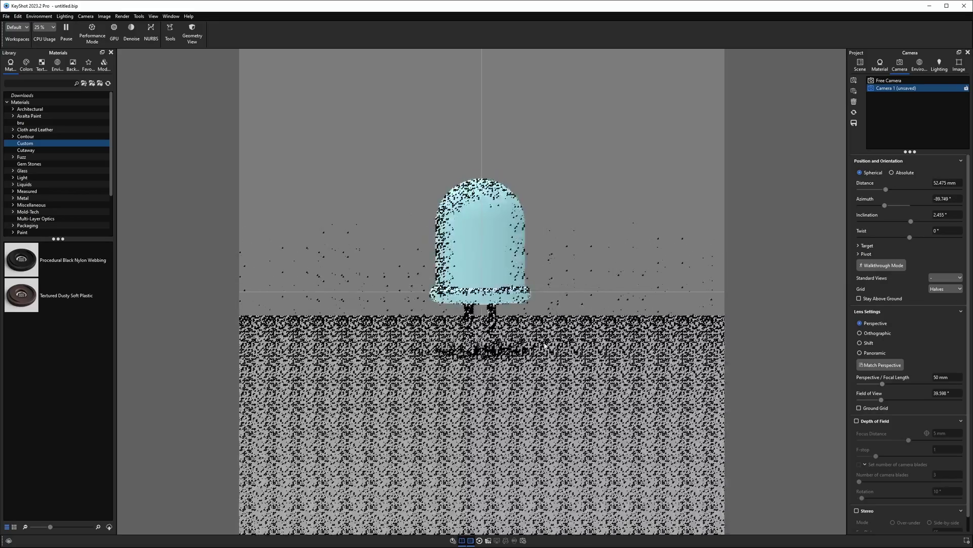
{"action": "scroll", "coordinate": [544, 344], "scroll_direction": "up", "scroll_amount": 3}
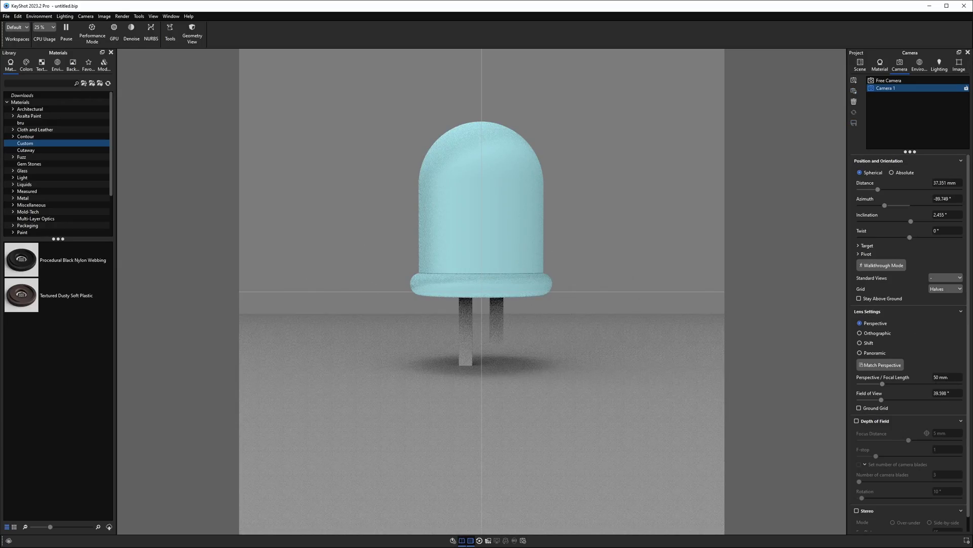
{"action": "left_click_drag", "start_coordinate": [884, 385], "coordinate": [901, 383]}
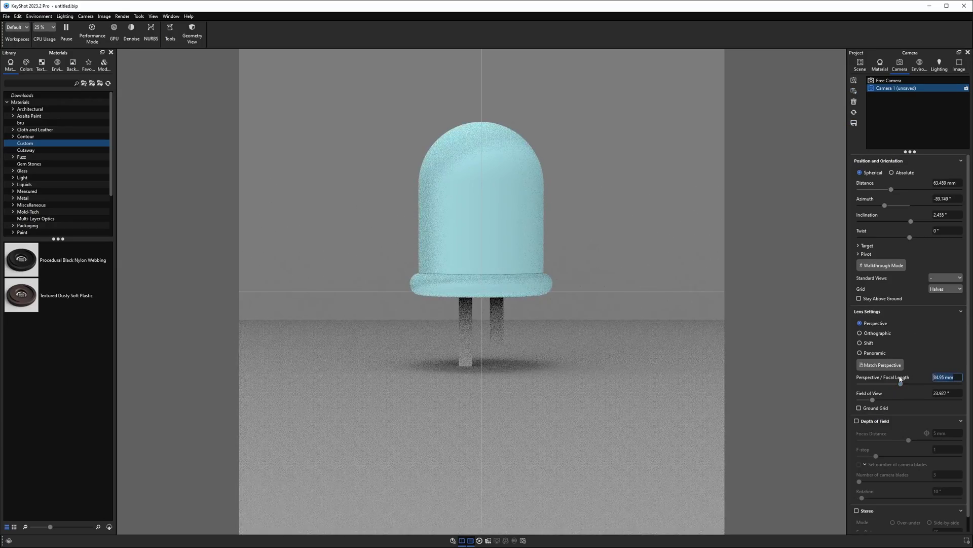
{"action": "type", "text": "0"}
{"action": "key", "text": "Return"}
Save the view to Camera 1 and set the grid back to None.
{"action": "left_click", "coordinate": [855, 122]}
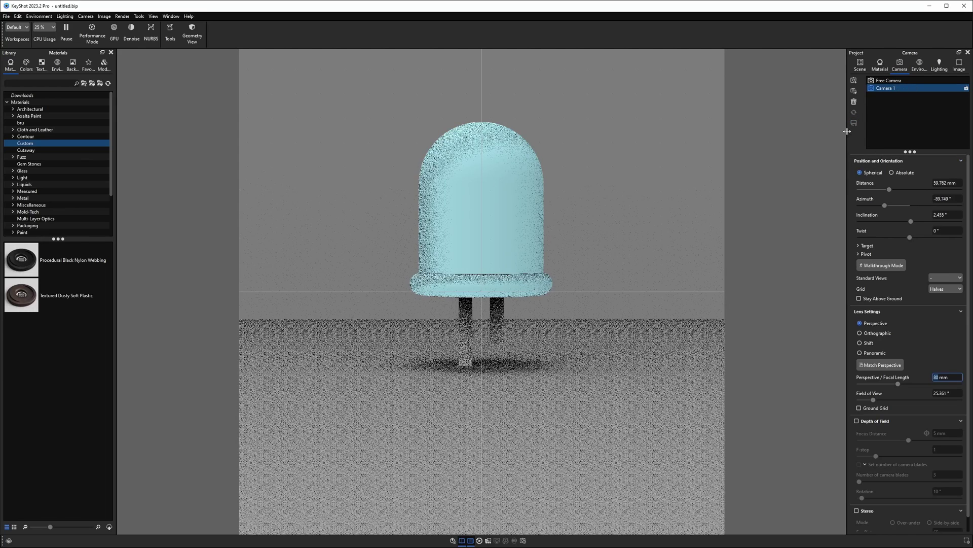
{"action": "left_click", "coordinate": [949, 291]}
{"action": "left_click", "coordinate": [943, 297]}
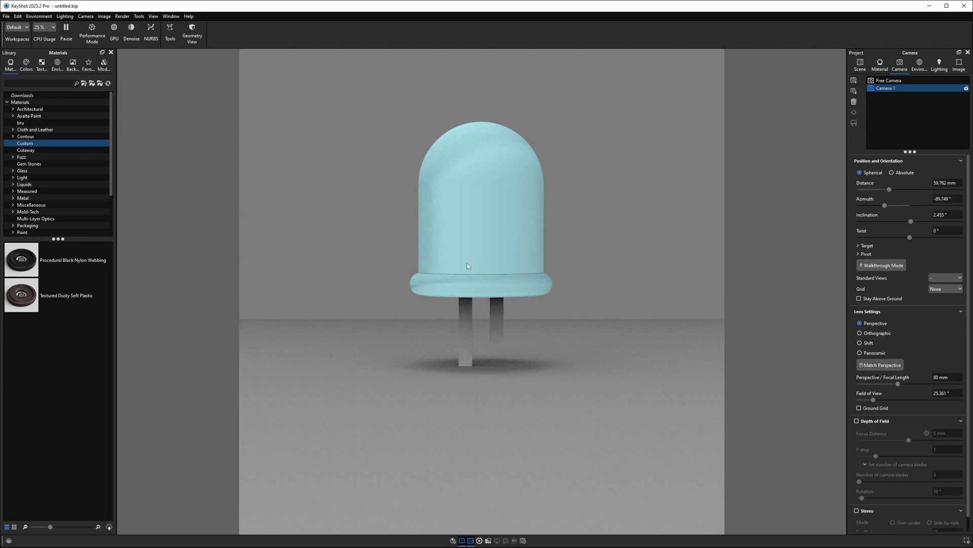
Move the LED v2 model down to Y 0.6676 so its base sits on the floor.
{"action": "left_click", "coordinate": [860, 66]}
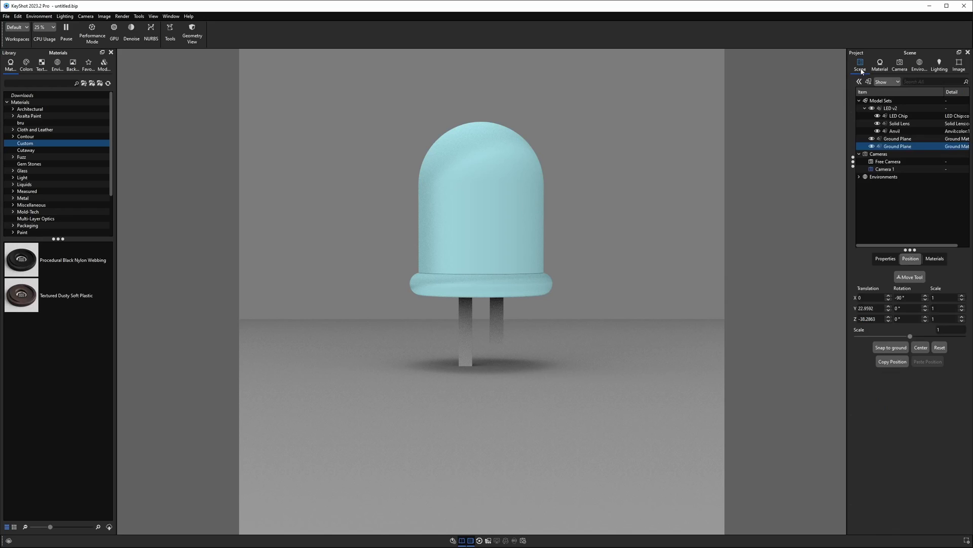
{"action": "left_click", "coordinate": [891, 108]}
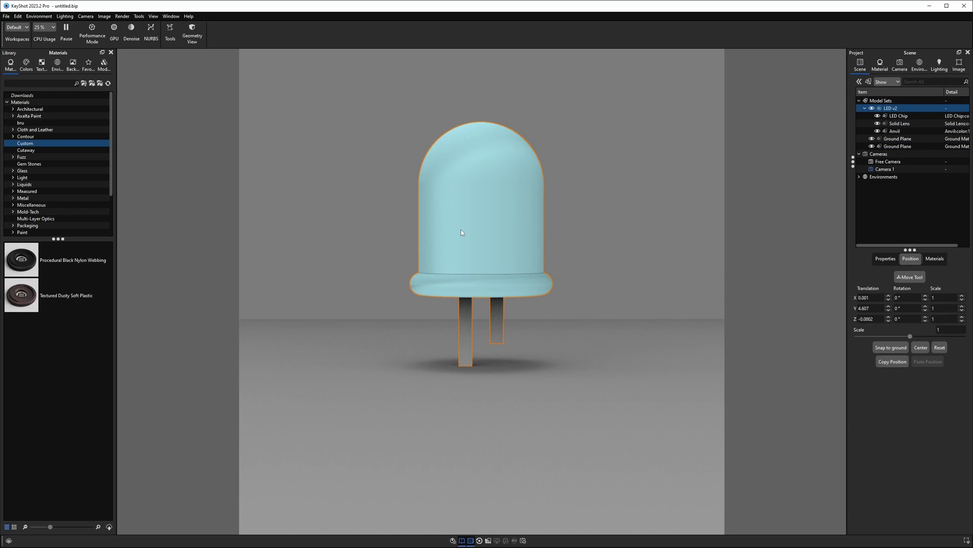
{"action": "key", "text": "m"}
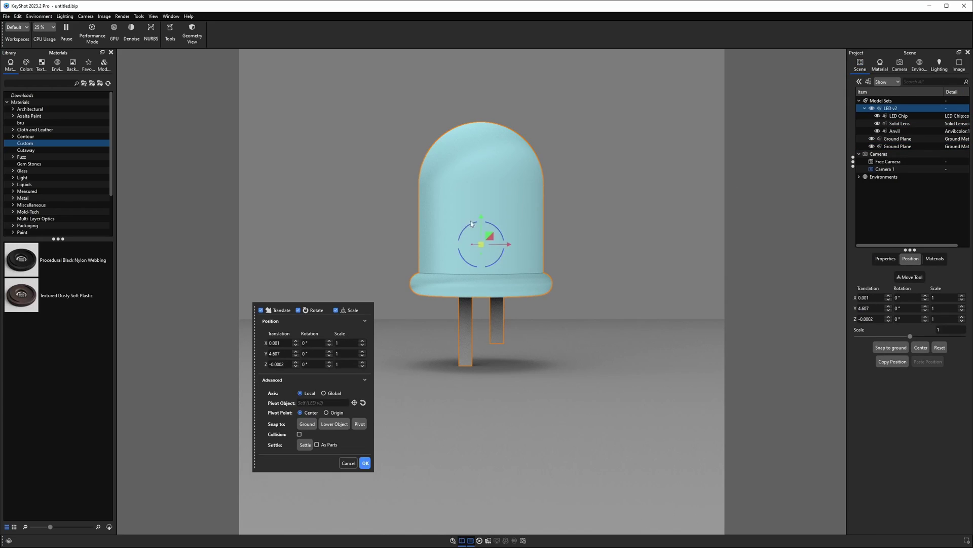
{"action": "left_click_drag", "start_coordinate": [482, 217], "coordinate": [488, 286]}
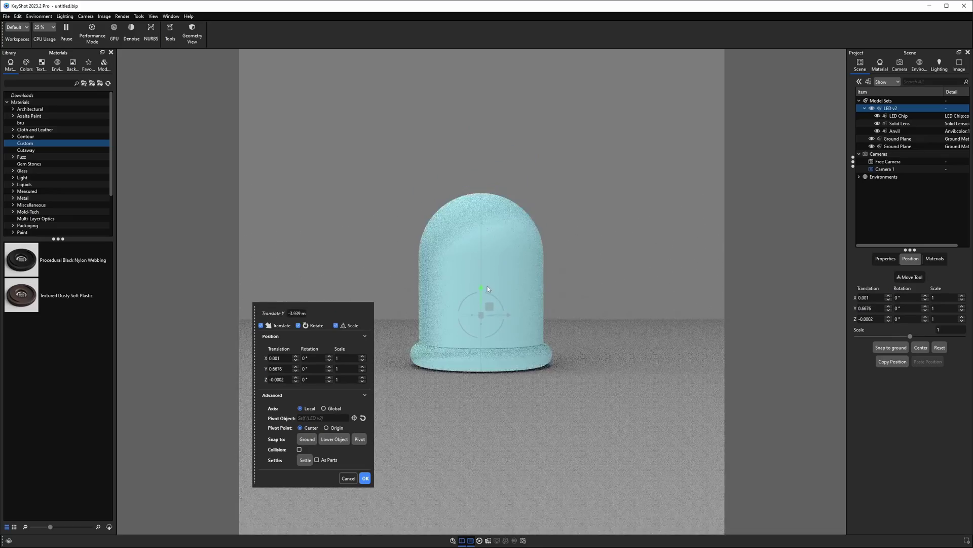
{"action": "left_click", "coordinate": [365, 479]}
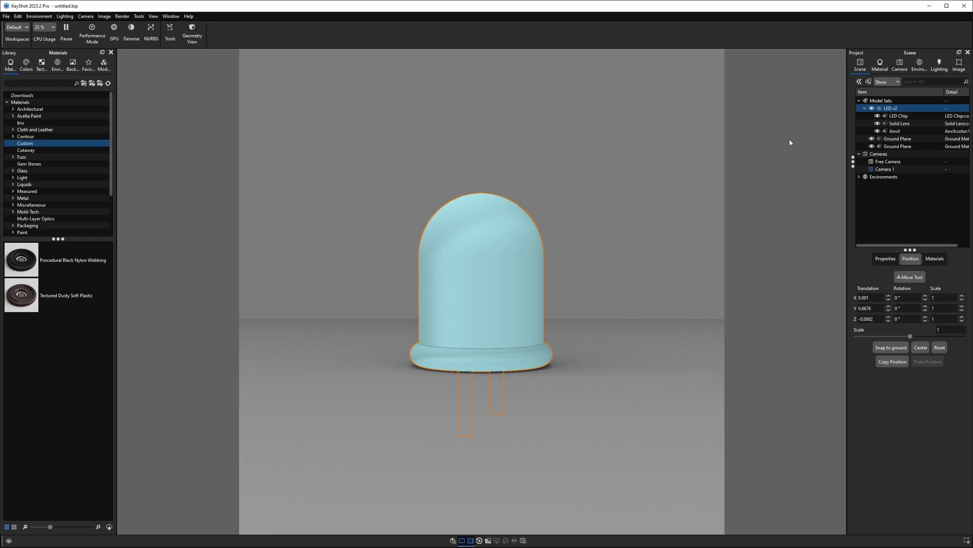
Apply the hdrmaps-empty-modern-storehouse-3K HDRI from the Interior environments library.
{"action": "left_click", "coordinate": [919, 65]}
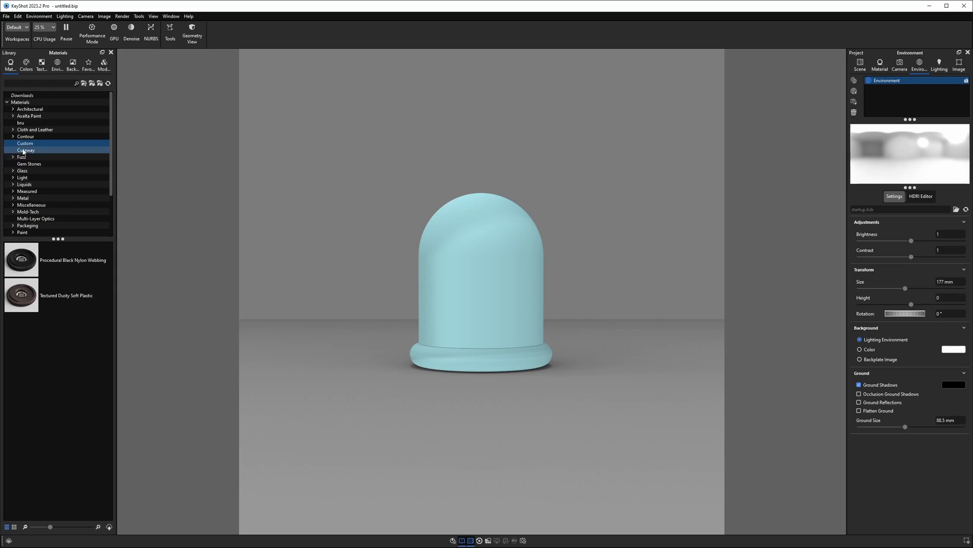
{"action": "left_click", "coordinate": [57, 65]}
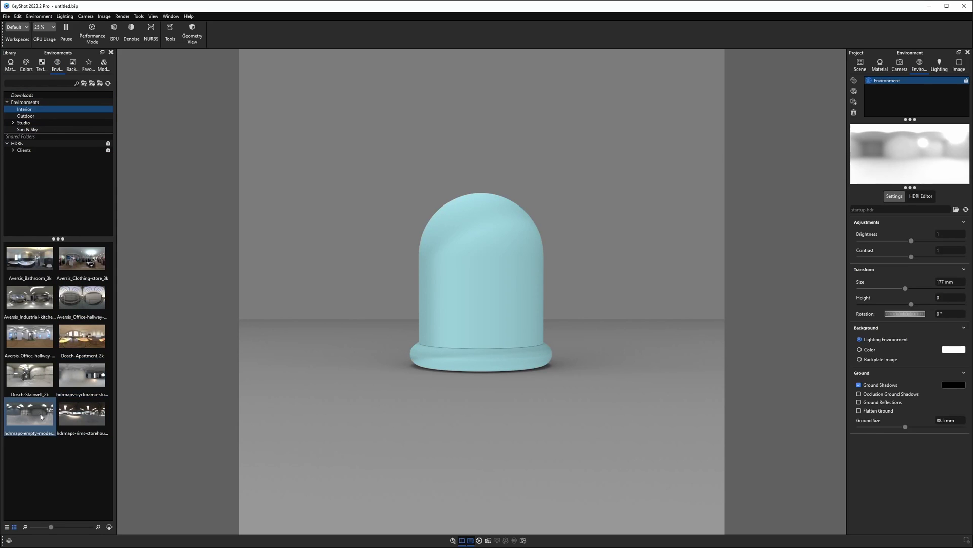
{"action": "double_click", "coordinate": [40, 416]}
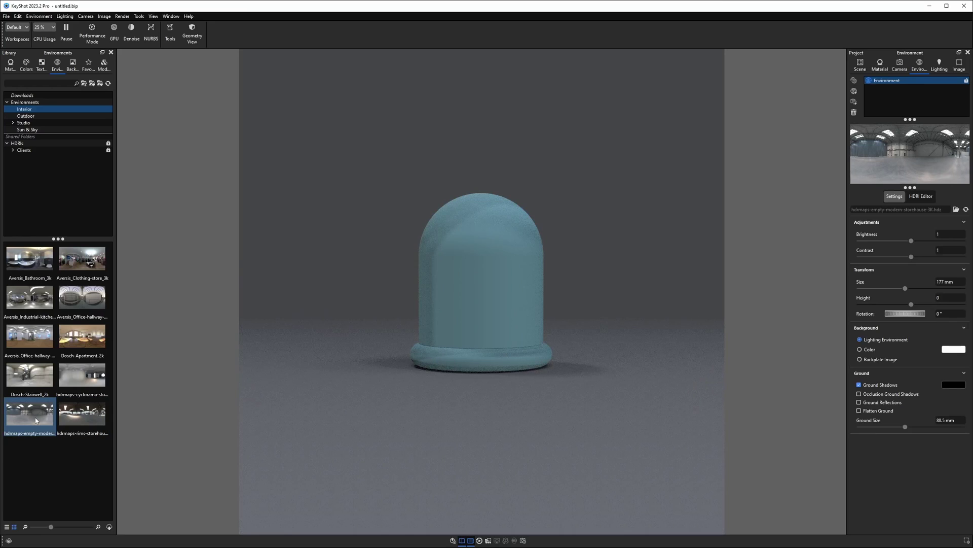
{"action": "mouse_move", "coordinate": [36, 421]}
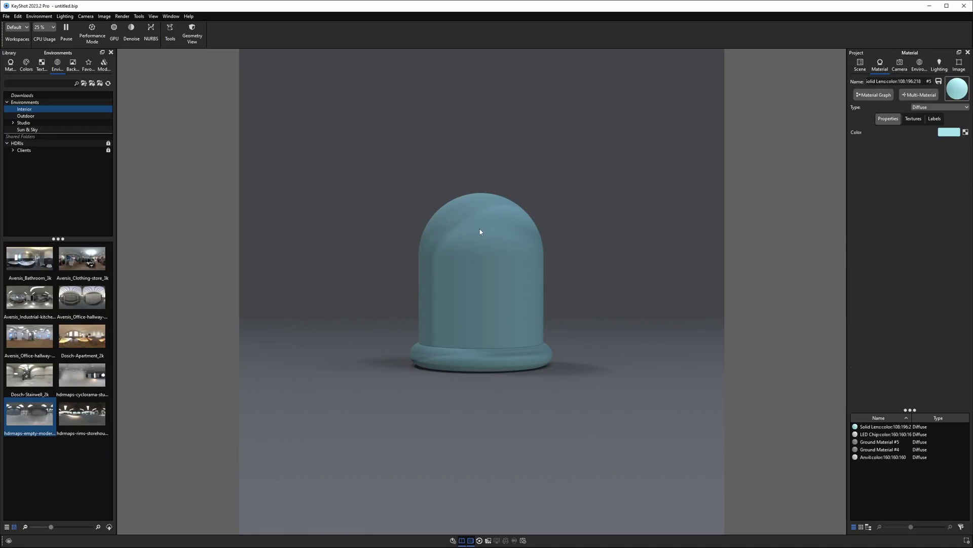
Make the lens Plastic (Cloudy) with a light green transmission colour.
{"action": "left_click", "coordinate": [925, 108]}
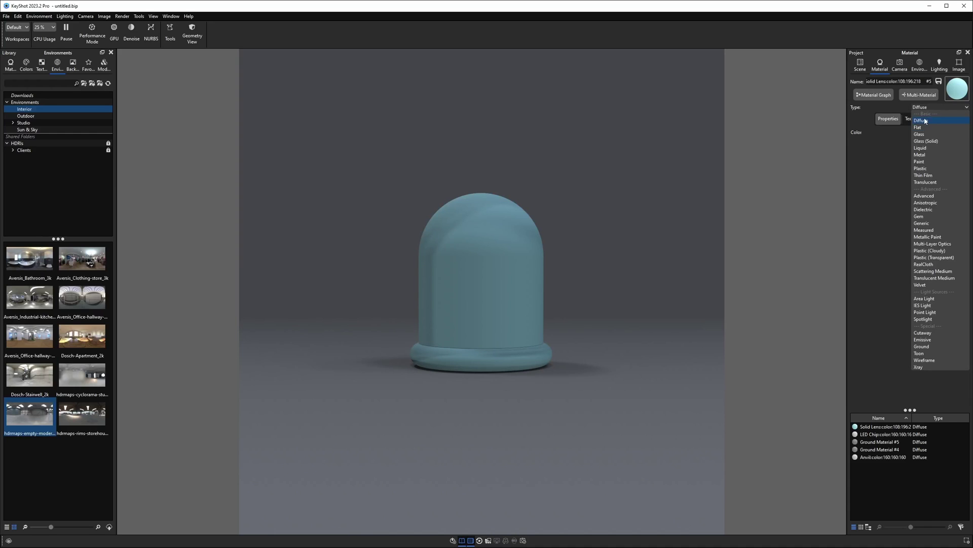
{"action": "left_click", "coordinate": [932, 251]}
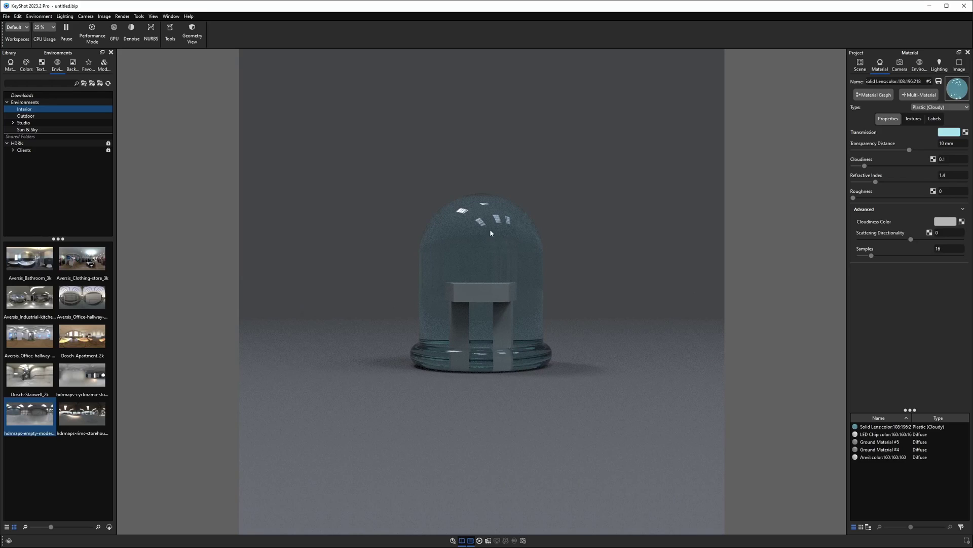
{"action": "left_click", "coordinate": [948, 132]}
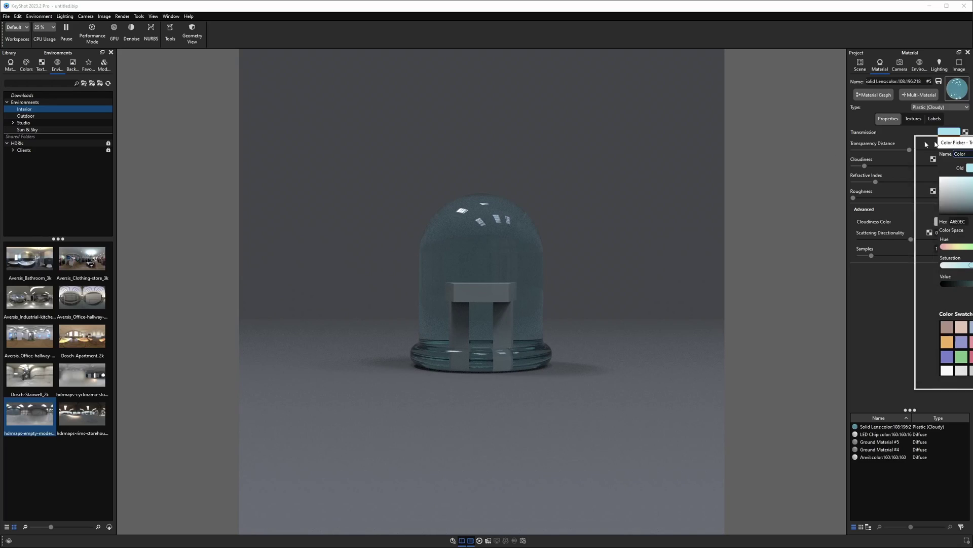
{"action": "scroll", "coordinate": [773, 345], "scroll_direction": "down", "scroll_amount": 2}
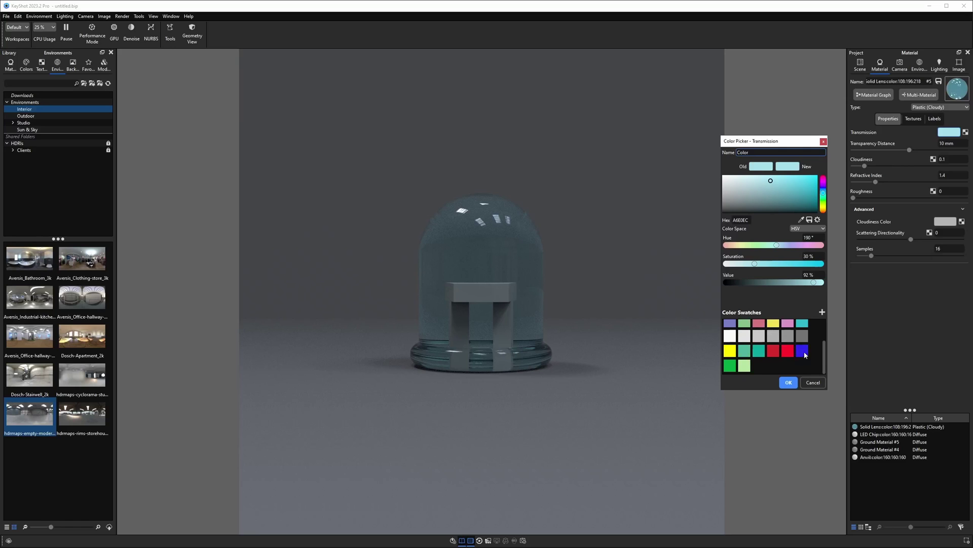
{"action": "left_click", "coordinate": [744, 365]}
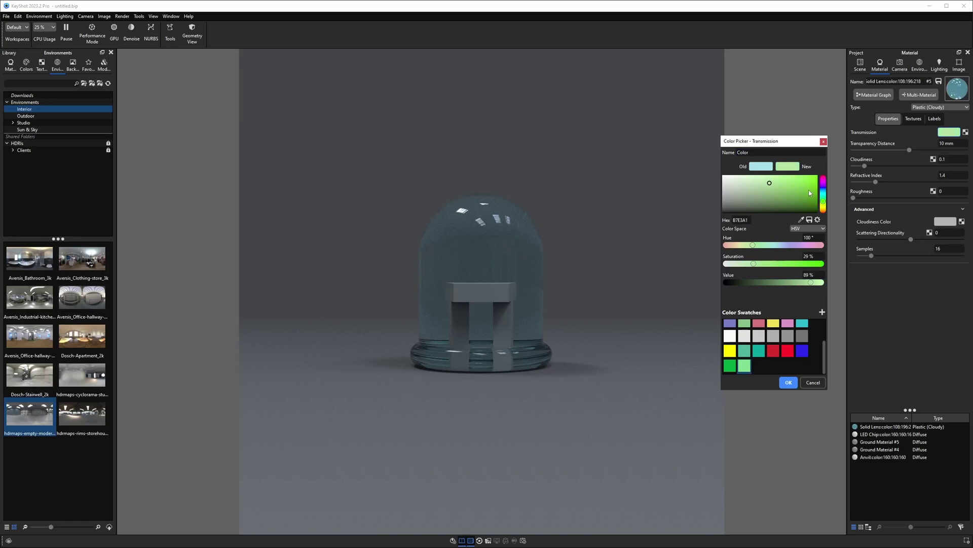
{"action": "left_click", "coordinate": [788, 382]}
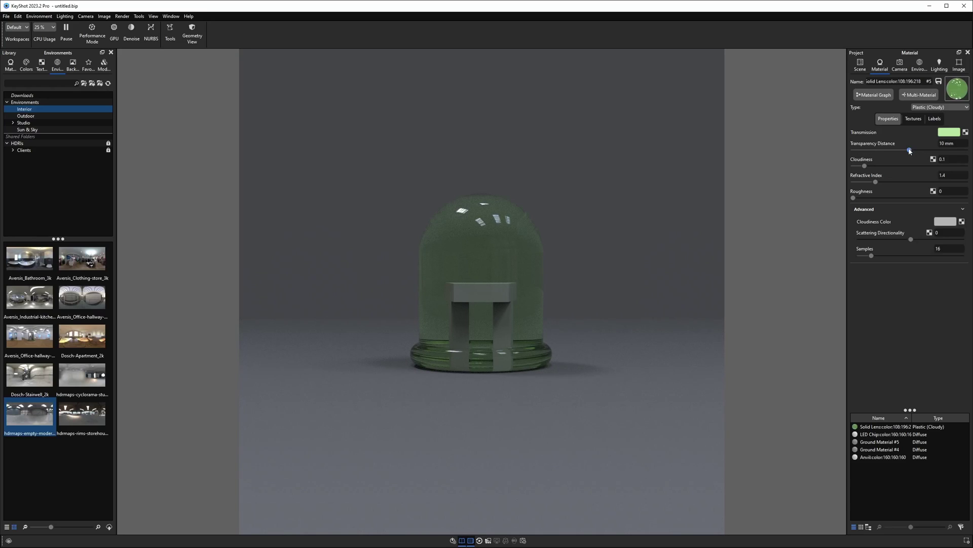
Set transparency distance 1 mm, refractive index 1.5 and 24 samples on the lens.
{"action": "left_click", "coordinate": [954, 143]}
{"action": "left_click_drag", "start_coordinate": [909, 150], "coordinate": [875, 152]}
{"action": "left_click", "coordinate": [953, 143]}
{"action": "type", "text": "1"}
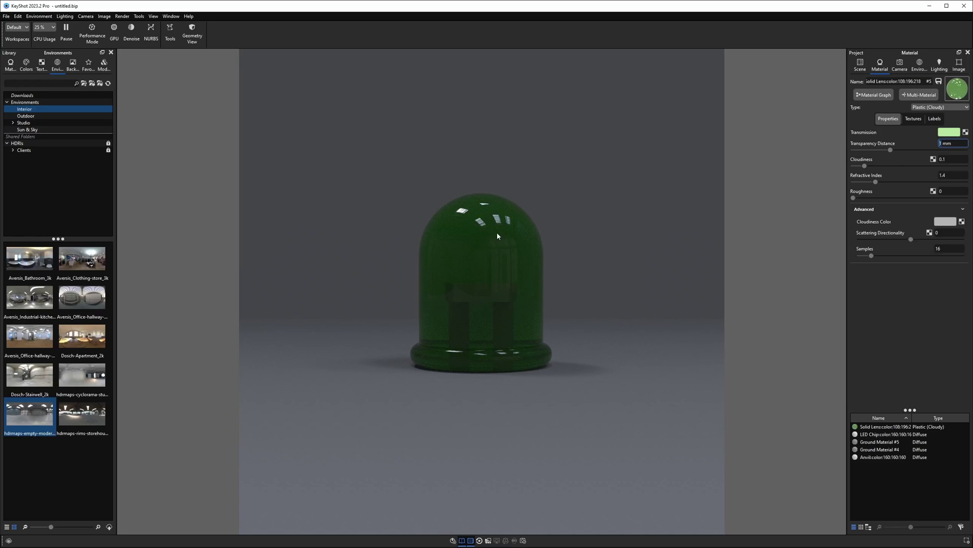
{"action": "left_click", "coordinate": [950, 175]}
{"action": "type", "text": "1.5"}
{"action": "key", "text": "Return"}
{"action": "left_click", "coordinate": [958, 210]}
{"action": "left_click", "coordinate": [959, 211]}
{"action": "type", "text": "24"}
{"action": "key", "text": "Return"}
Hide the Solid Lens and turn the LED Chip material into an area light.
{"action": "left_click", "coordinate": [859, 66]}
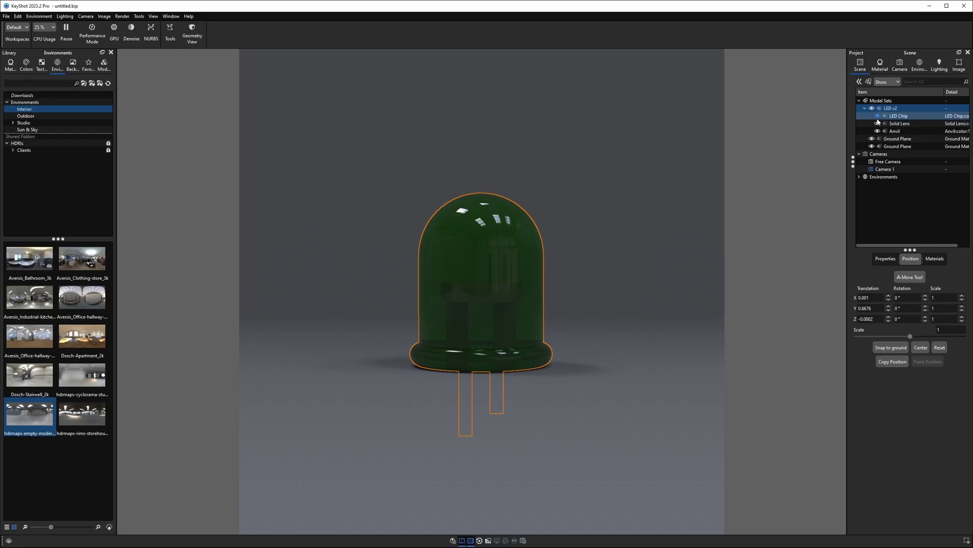
{"action": "left_click", "coordinate": [878, 123]}
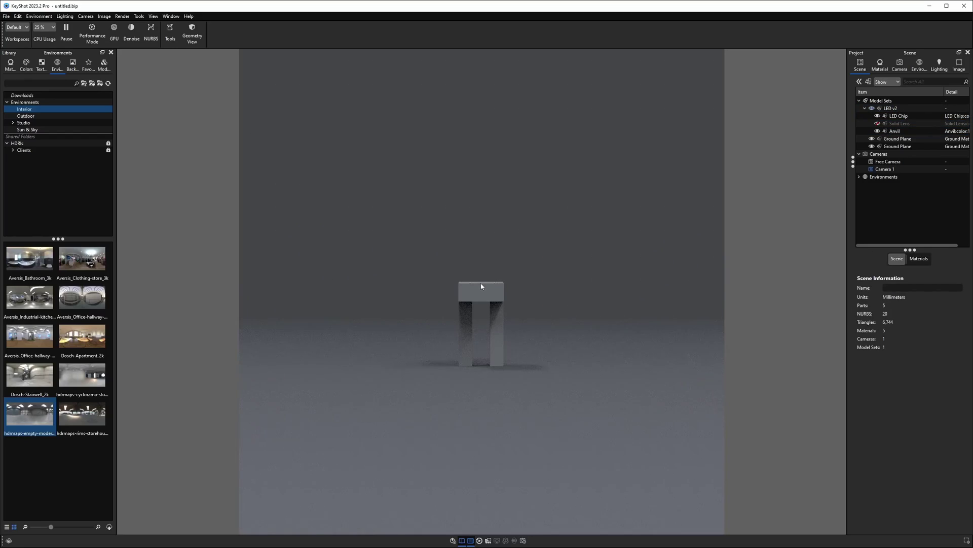
{"action": "left_click_drag", "start_coordinate": [481, 286], "coordinate": [482, 274]}
{"action": "double_click", "coordinate": [482, 274]}
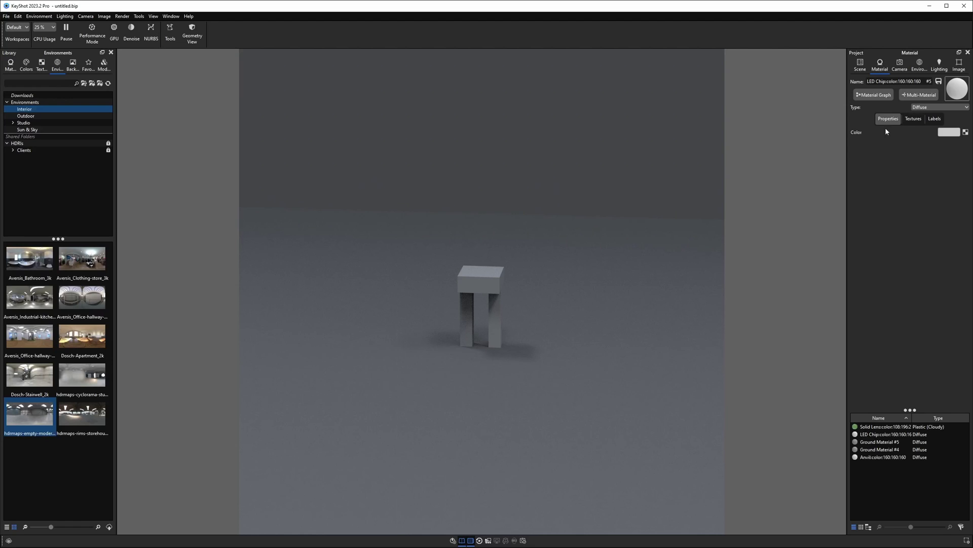
{"action": "left_click", "coordinate": [934, 107]}
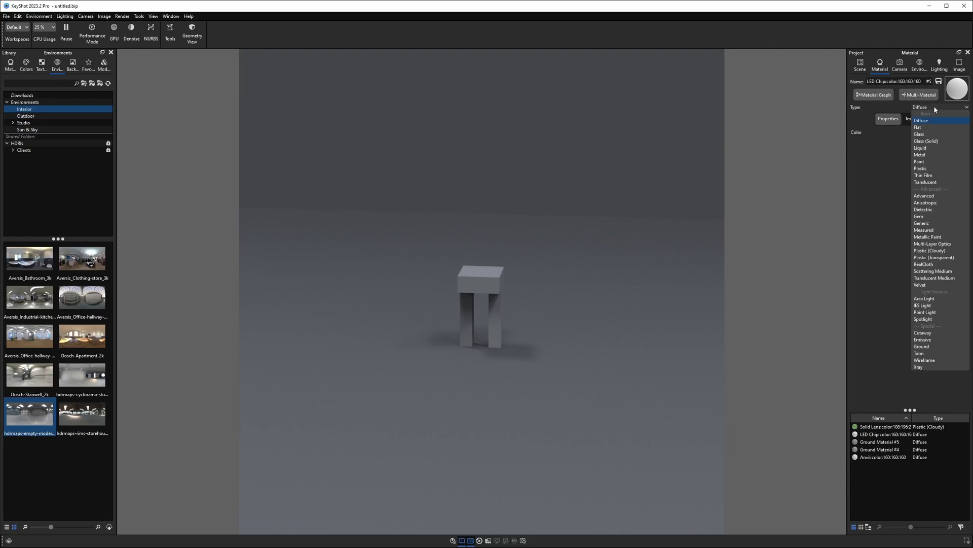
{"action": "left_click", "coordinate": [931, 299]}
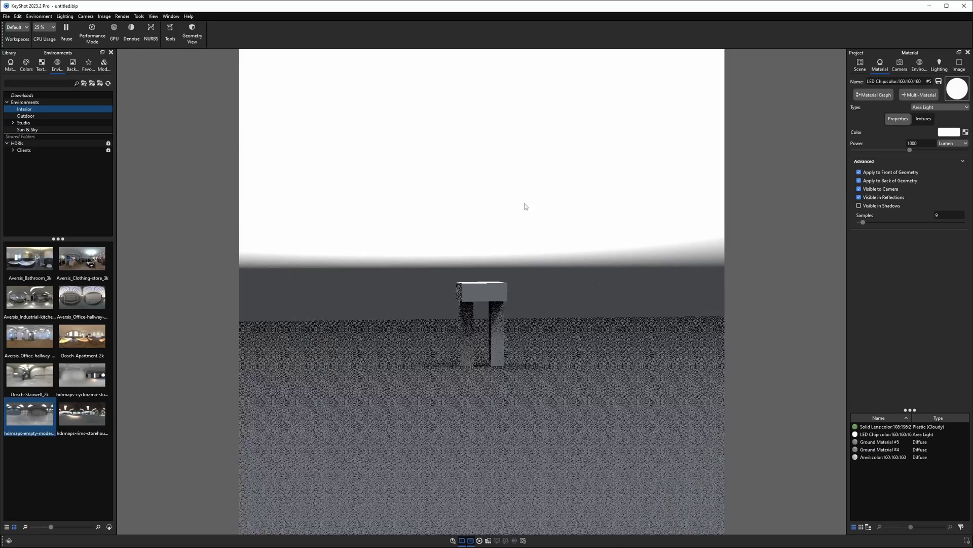
Turn off the chip light's Apply to Back of Geometry emission.
{"action": "left_click_drag", "start_coordinate": [517, 275], "coordinate": [531, 297]}
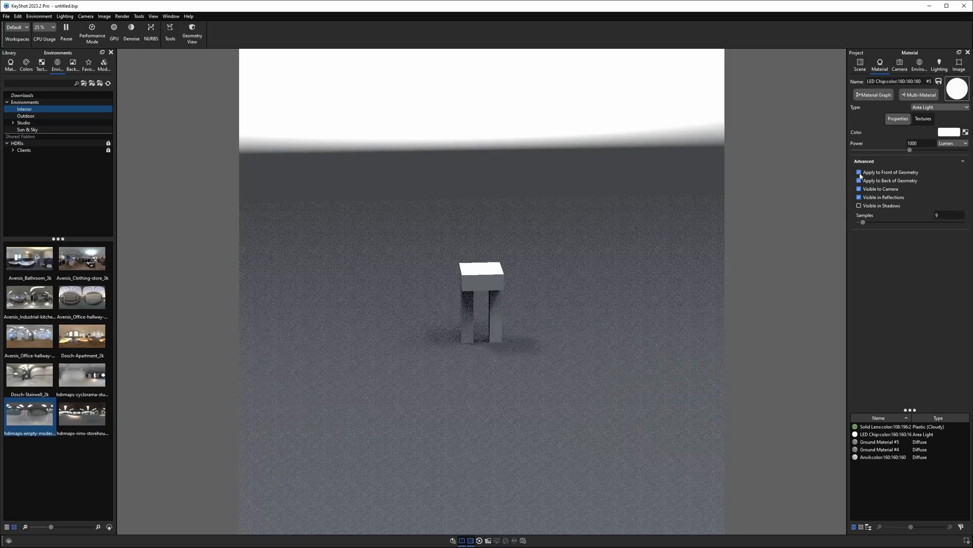
{"action": "left_click", "coordinate": [859, 181]}
{"action": "left_click", "coordinate": [861, 64]}
{"action": "left_click", "coordinate": [877, 131]}
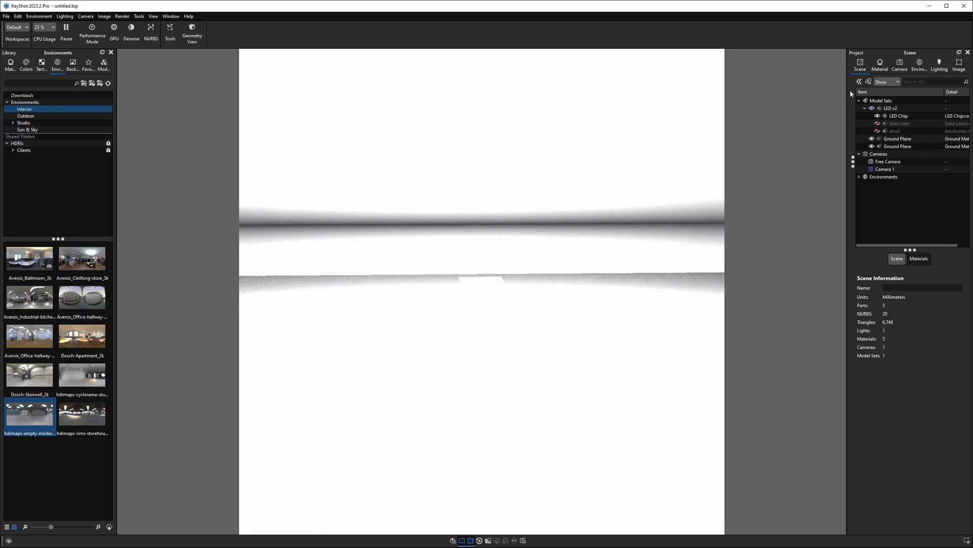
{"action": "left_click", "coordinate": [880, 65]}
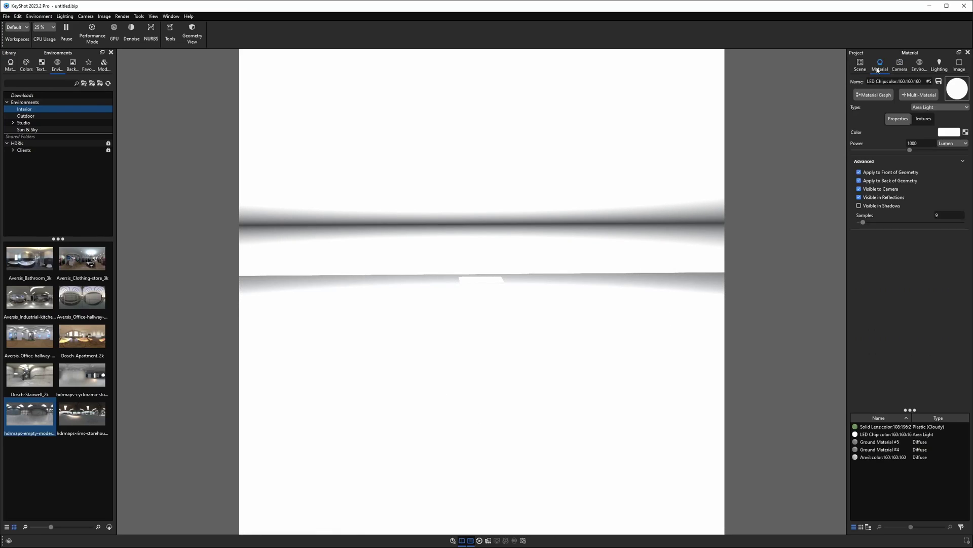
{"action": "left_click", "coordinate": [859, 181]}
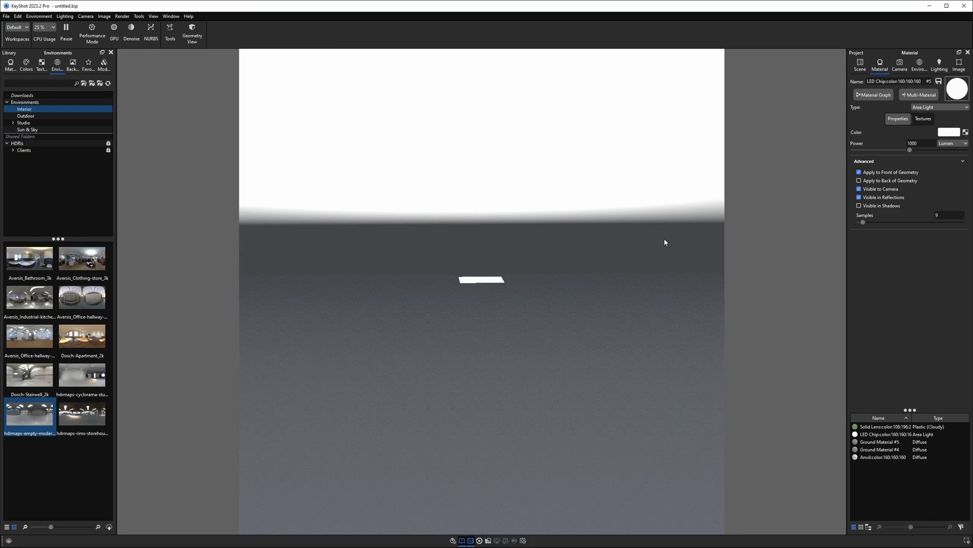
Show the Anvil and Solid Lens again and view through Camera 1.
{"action": "left_click", "coordinate": [860, 65]}
{"action": "left_click", "coordinate": [878, 131]}
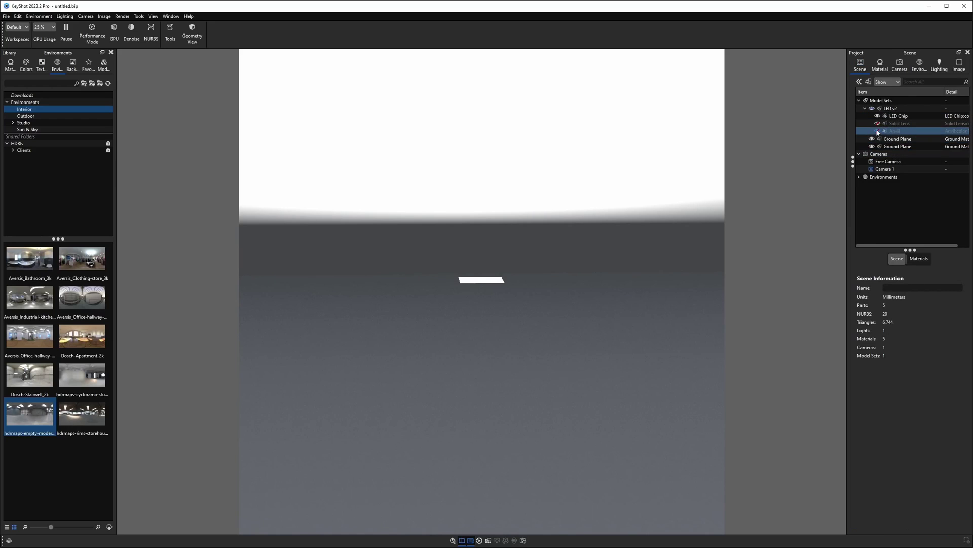
{"action": "left_click", "coordinate": [878, 131]}
{"action": "left_click", "coordinate": [880, 125]}
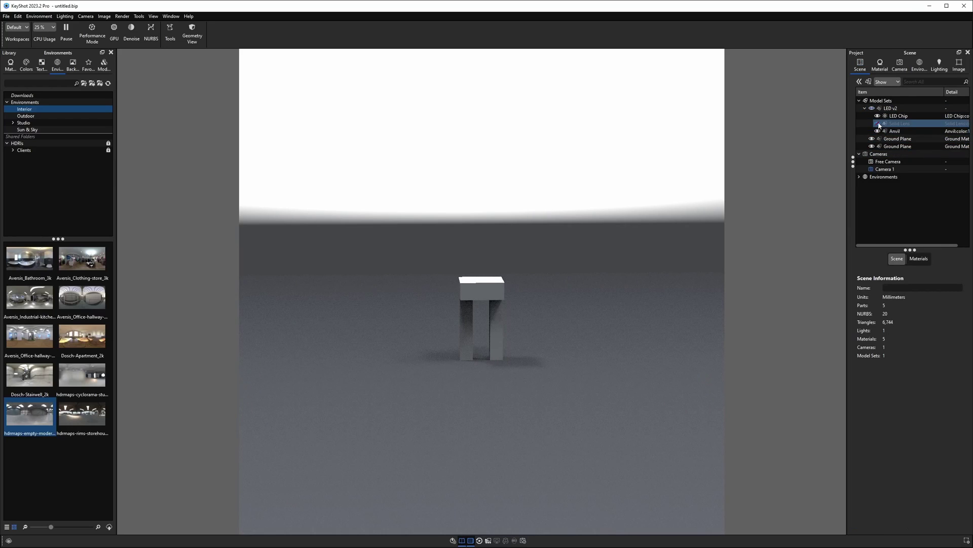
{"action": "left_click", "coordinate": [878, 124]}
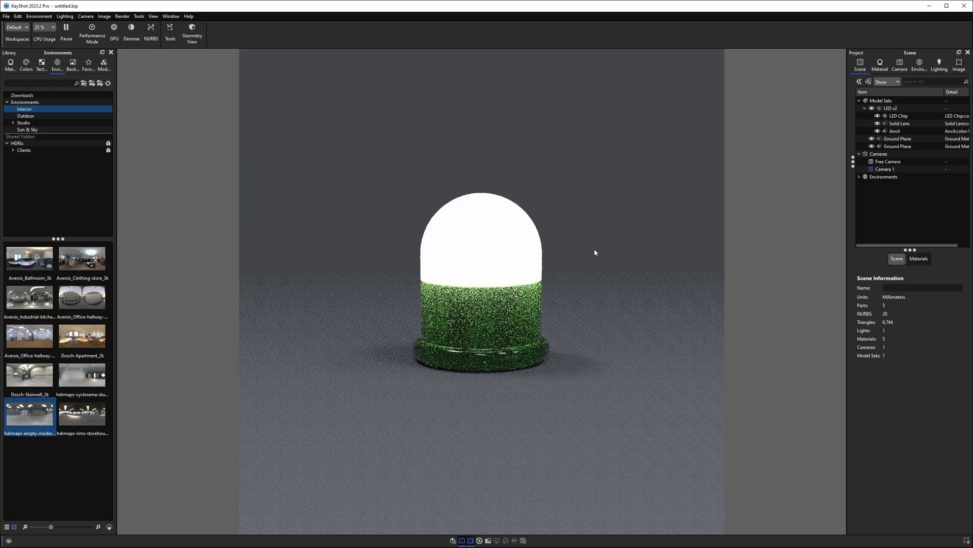
{"action": "left_click_drag", "start_coordinate": [595, 257], "coordinate": [591, 250]}
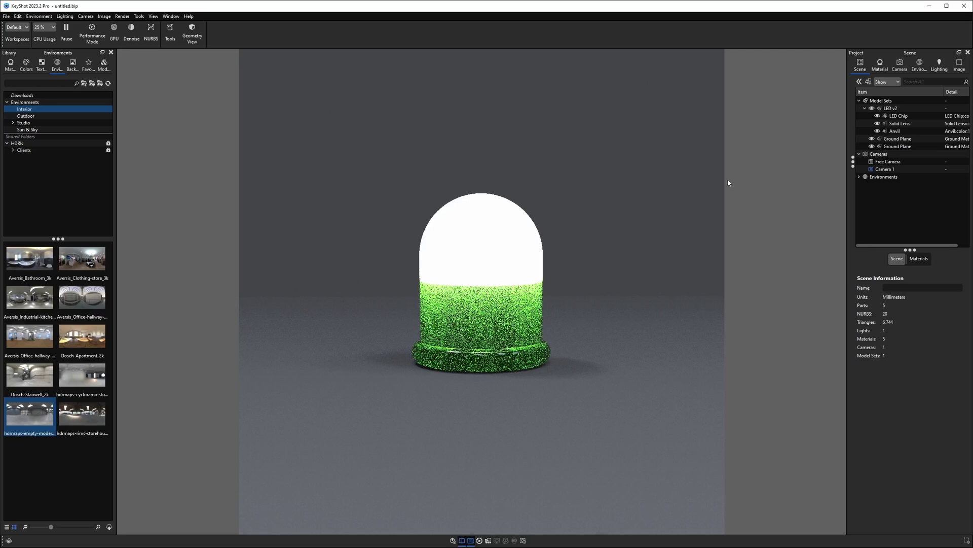
{"action": "left_click", "coordinate": [900, 65]}
{"action": "left_click", "coordinate": [893, 88]}
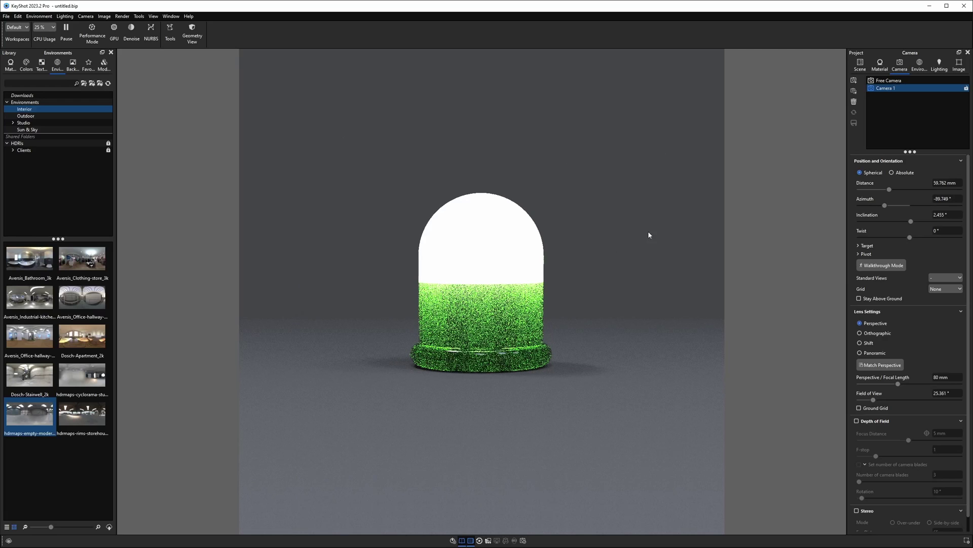
Apply the Product lighting preset and enable Caustics.
{"action": "left_click", "coordinate": [938, 65]}
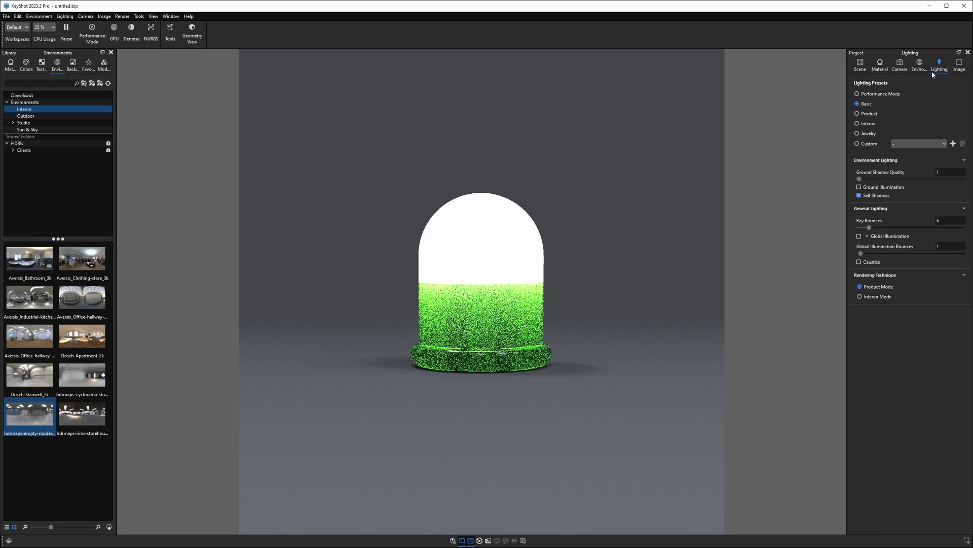
{"action": "left_click", "coordinate": [858, 114]}
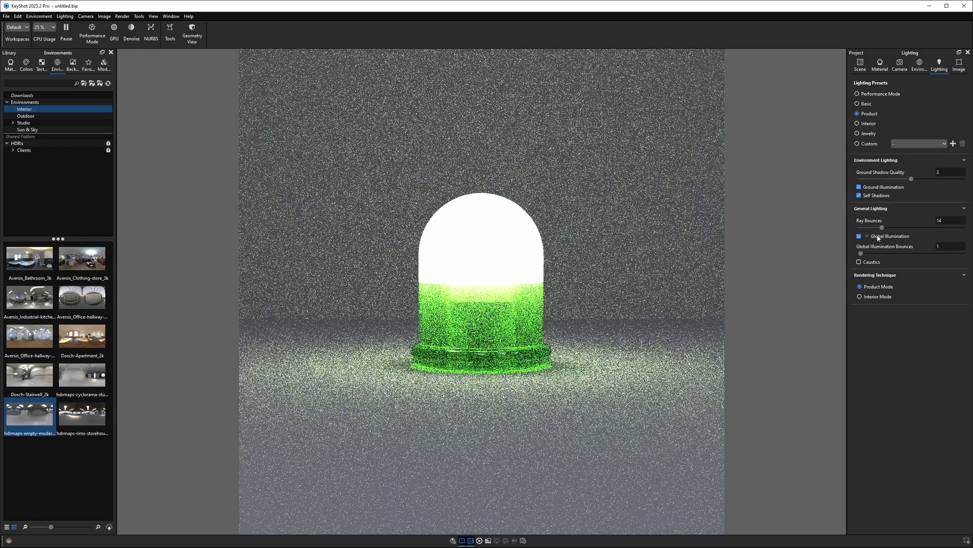
{"action": "left_click", "coordinate": [859, 262]}
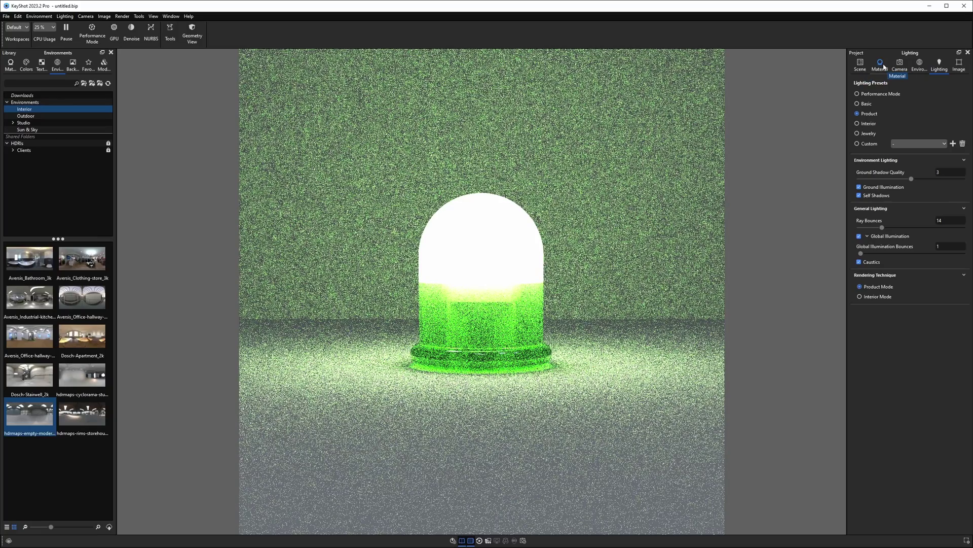
Set the LED Chip area light's power to 25 lumens, then view the Image settings.
{"action": "left_click", "coordinate": [861, 64]}
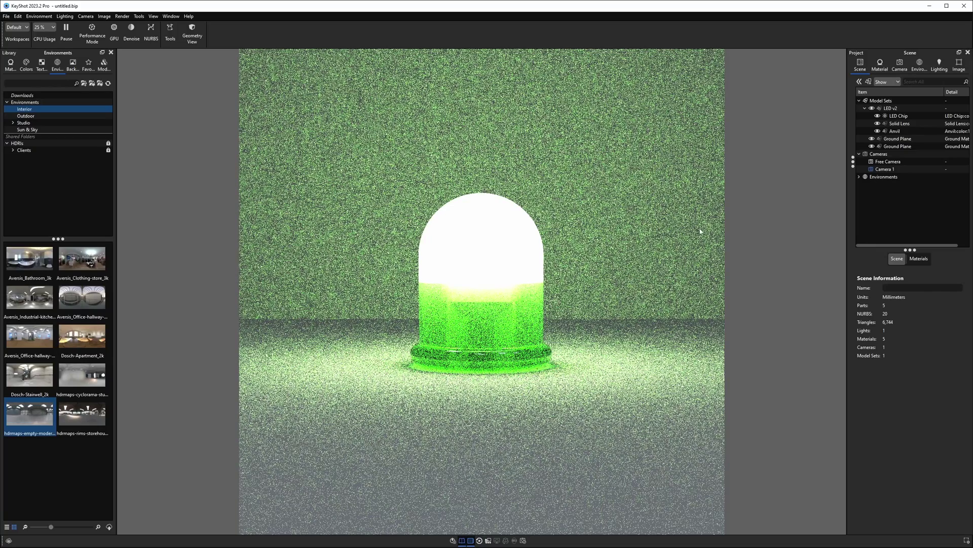
{"action": "left_click", "coordinate": [899, 117]}
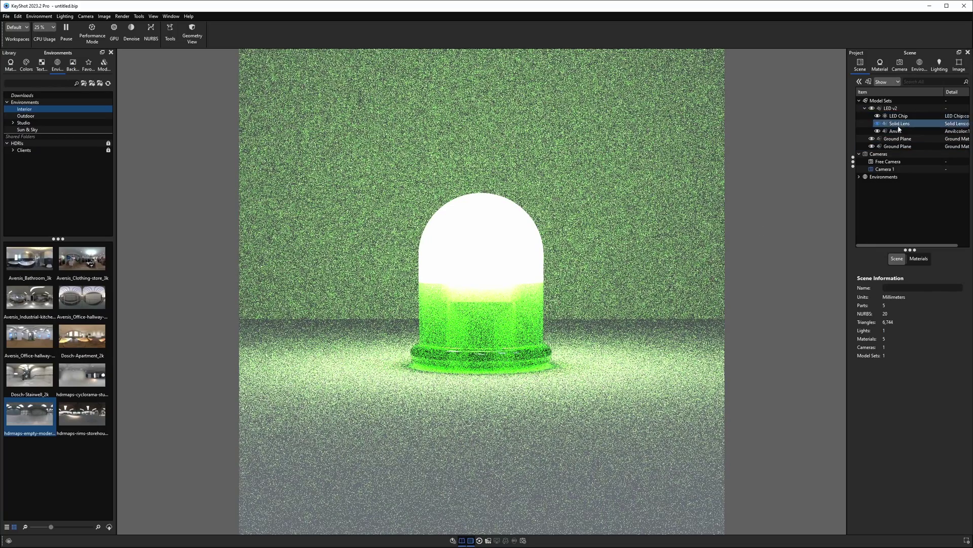
{"action": "double_click", "coordinate": [898, 116]}
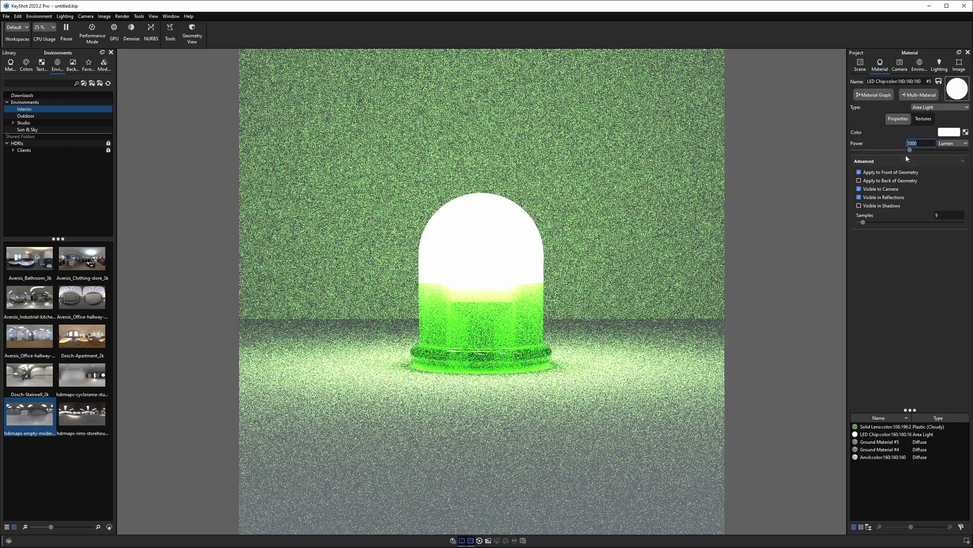
{"action": "type", "text": "25"}
{"action": "key", "text": "Return"}
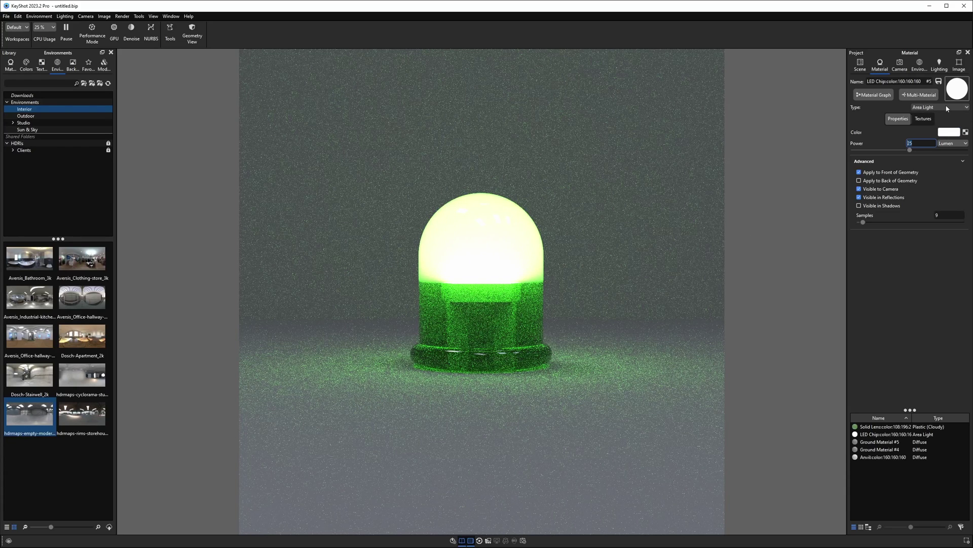
{"action": "left_click", "coordinate": [959, 65]}
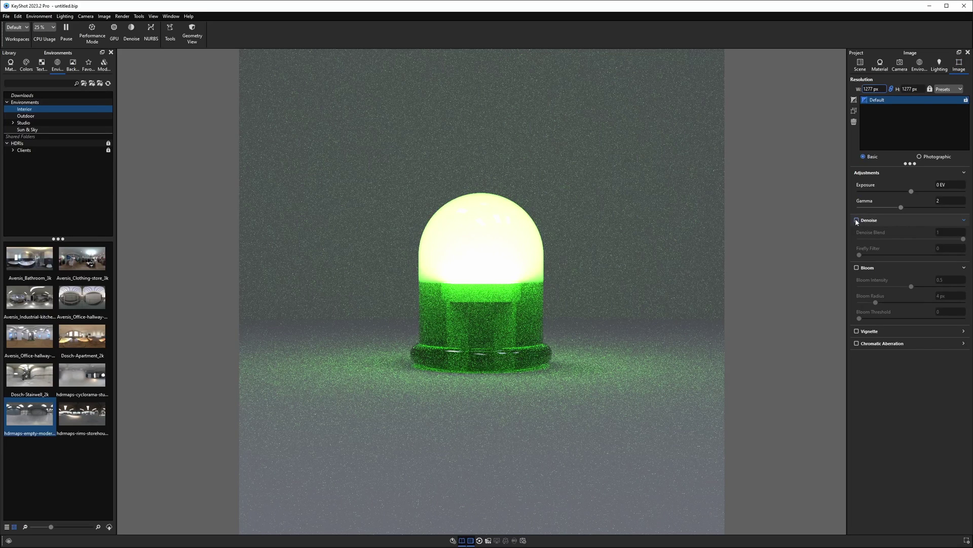
Compare Basic and Photographic tone mapping, settling on Photographic.
{"action": "left_click", "coordinate": [921, 158]}
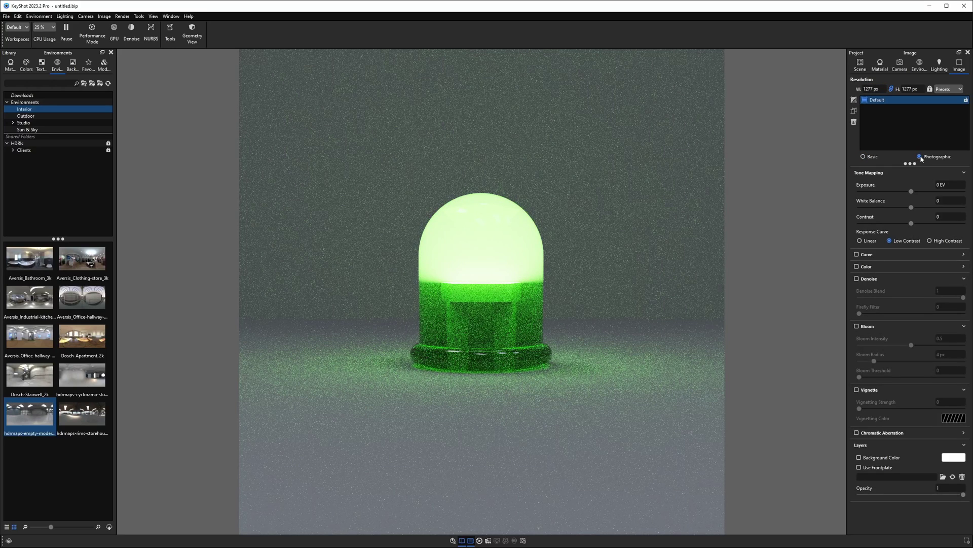
{"action": "left_click", "coordinate": [873, 158]}
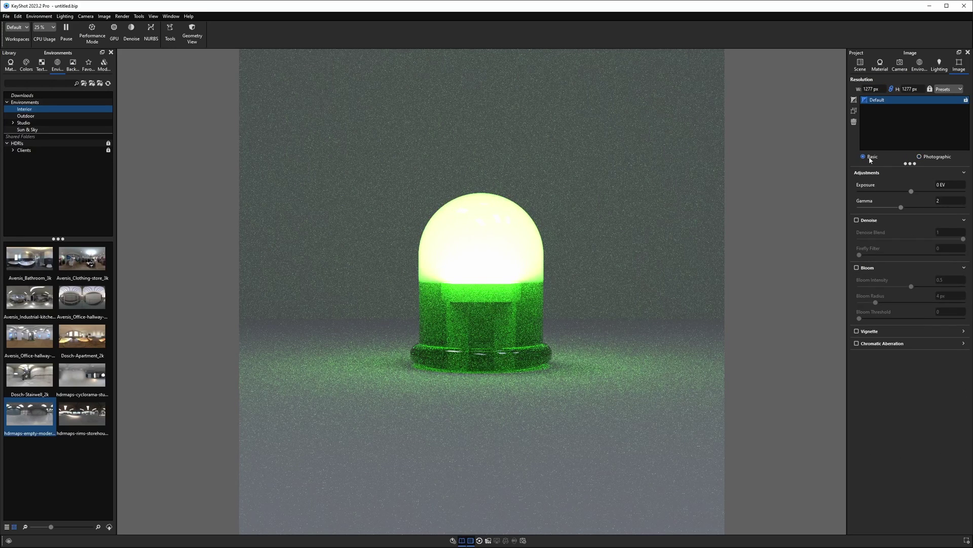
{"action": "left_click", "coordinate": [921, 158]}
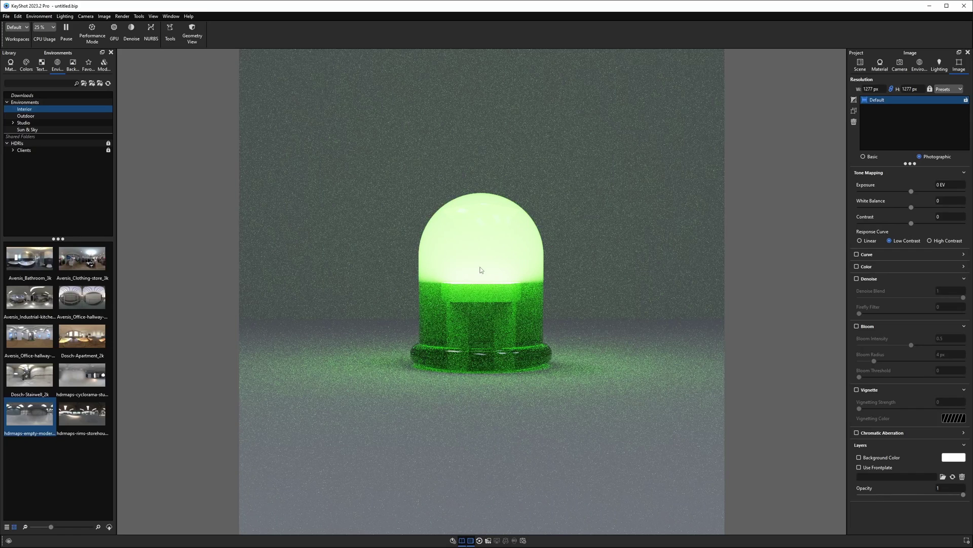
{"action": "left_click", "coordinate": [863, 157]}
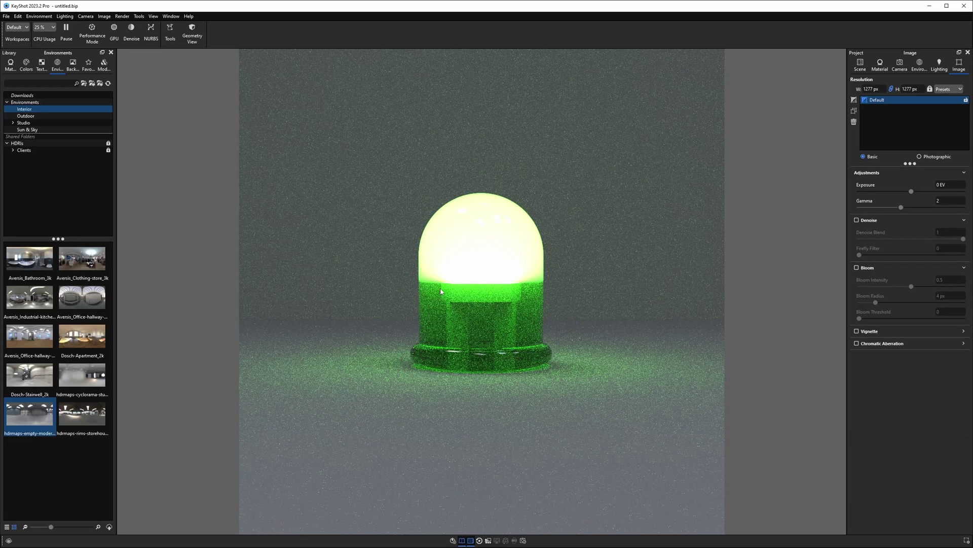
{"action": "left_click", "coordinate": [921, 157]}
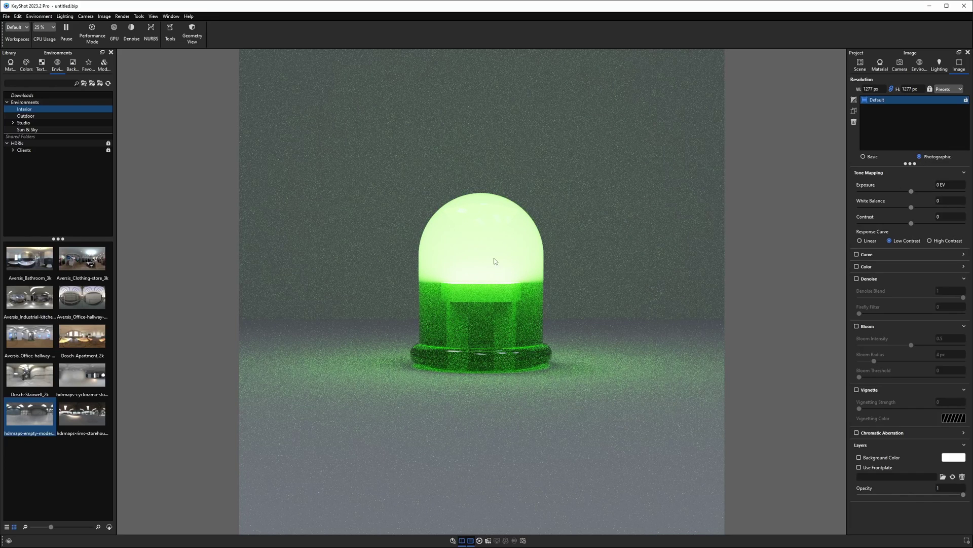
{"action": "left_click", "coordinate": [873, 157]}
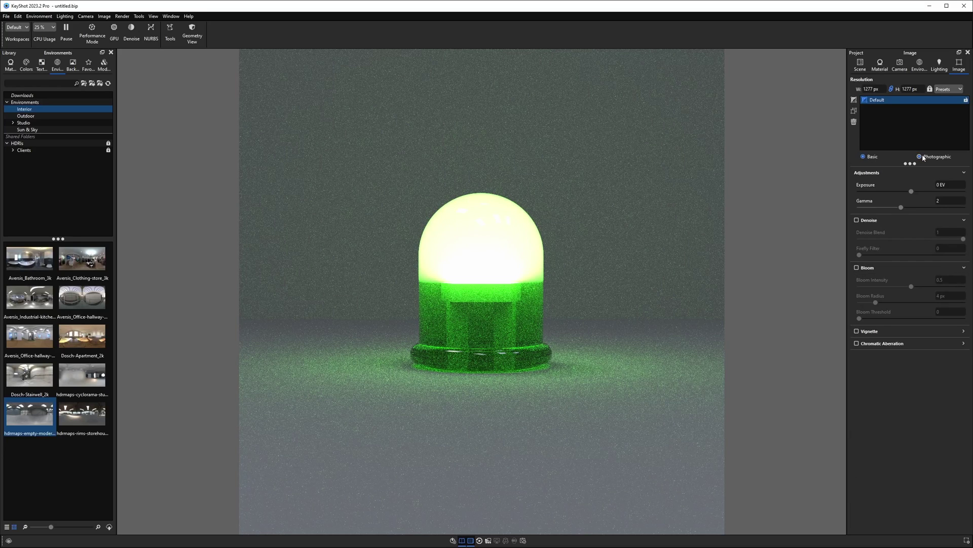
{"action": "left_click", "coordinate": [921, 157]}
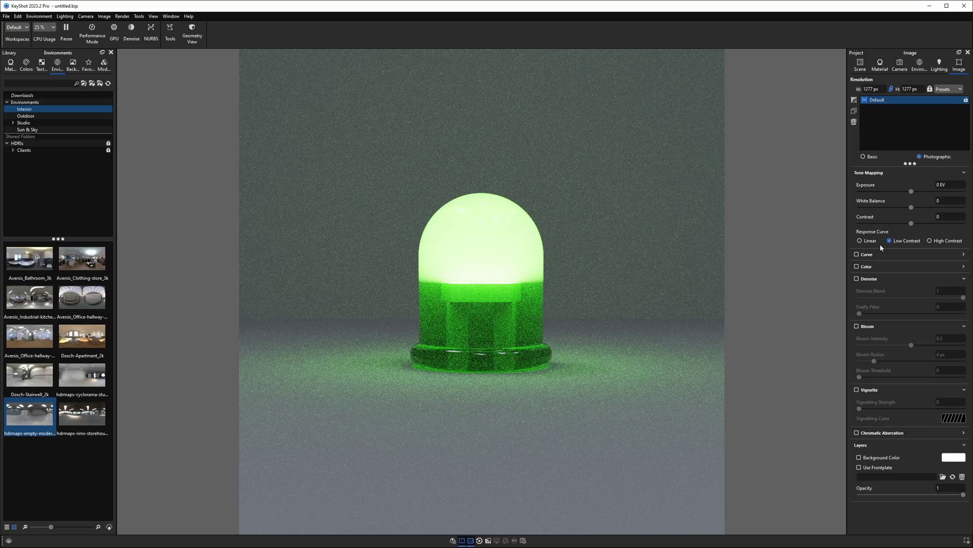
Choose the High Contrast response curve and raise exposure to 0.188 EV.
{"action": "left_click", "coordinate": [930, 241]}
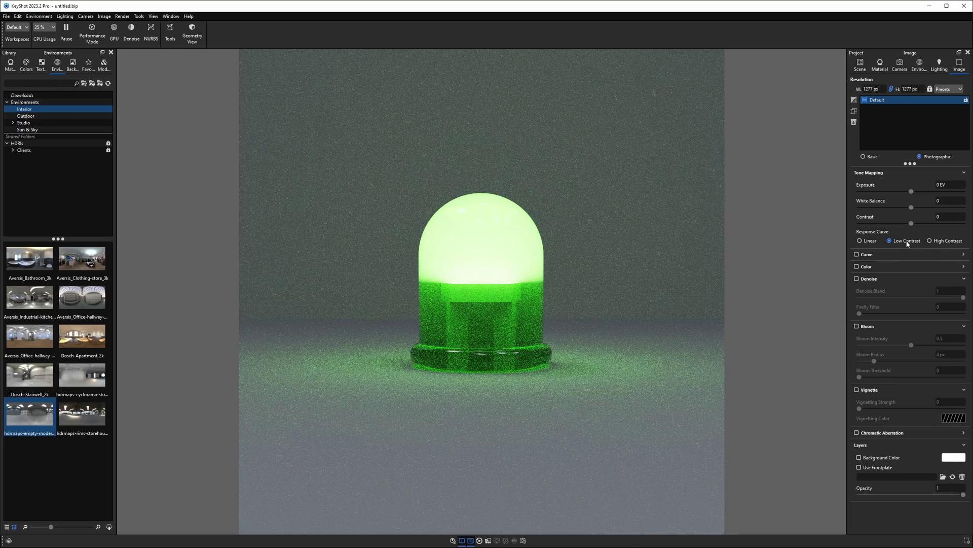
{"action": "left_click", "coordinate": [936, 244]}
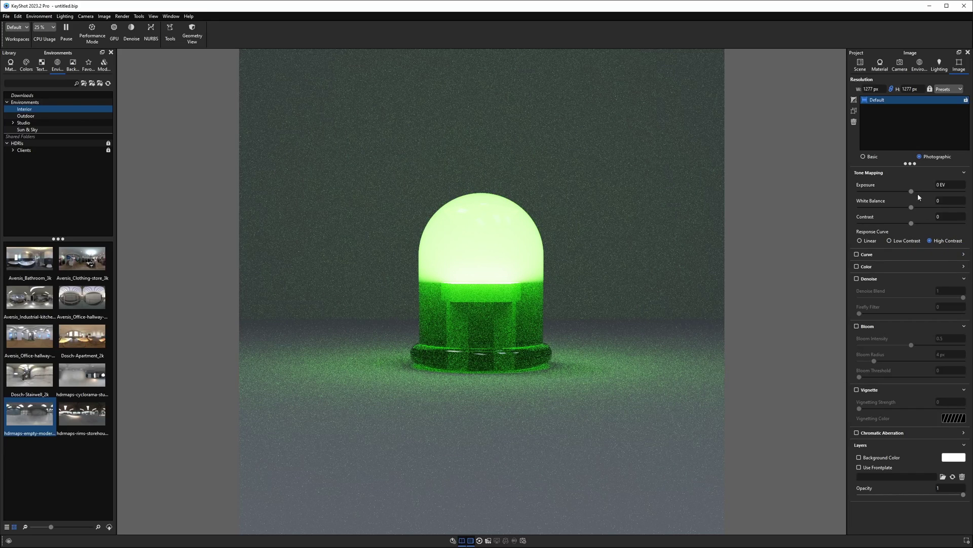
{"action": "left_click_drag", "start_coordinate": [913, 191], "coordinate": [918, 193]}
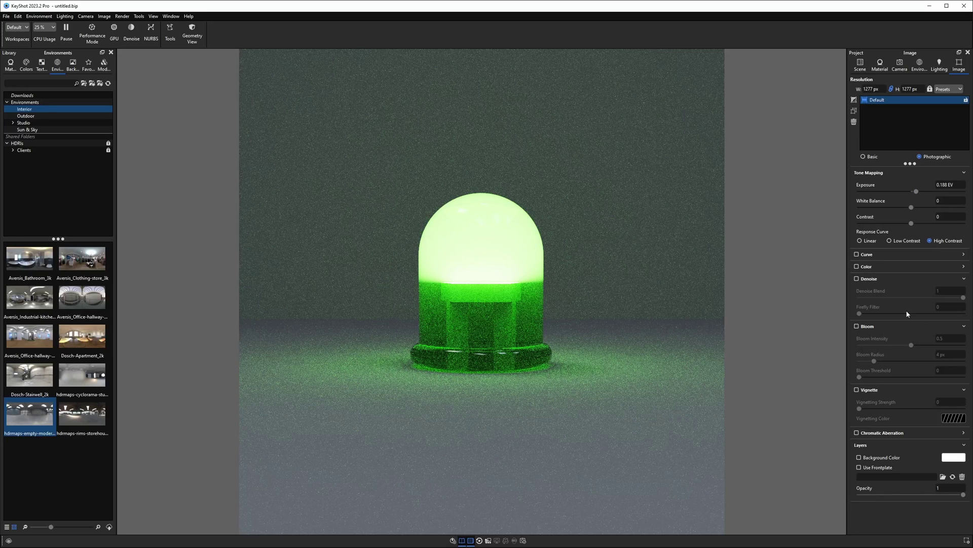
Enable Denoise and set Denoise Blend to 0.5.
{"action": "left_click", "coordinate": [857, 278]}
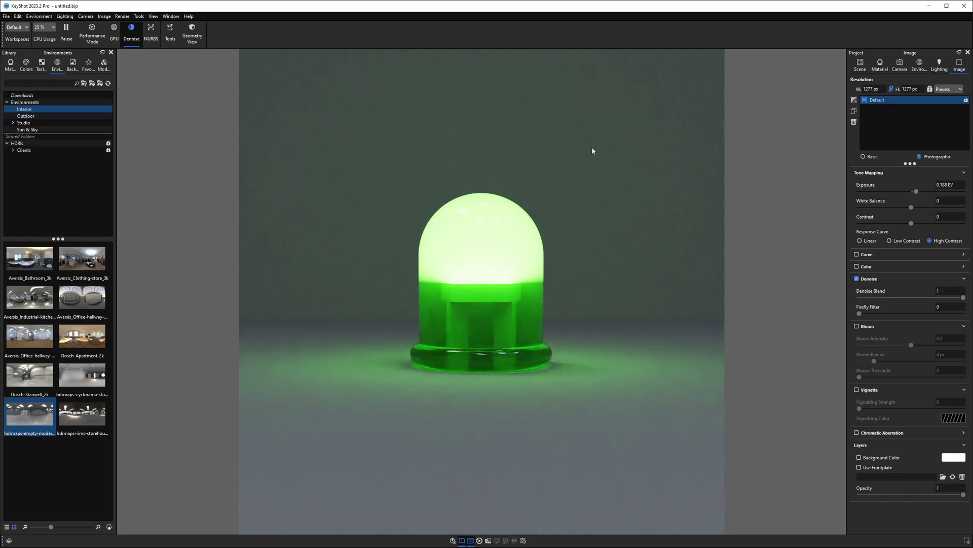
{"action": "left_click", "coordinate": [957, 291]}
{"action": "key", "text": "Return"}
{"action": "left_click_drag", "start_coordinate": [911, 298], "coordinate": [963, 297]}
{"action": "left_click", "coordinate": [949, 290]}
{"action": "key", "text": "Return"}
Set the Firefly Filter to 0.5.
{"action": "left_click", "coordinate": [959, 307]}
{"action": "type", "text": ".5"}
{"action": "key", "text": "Return"}
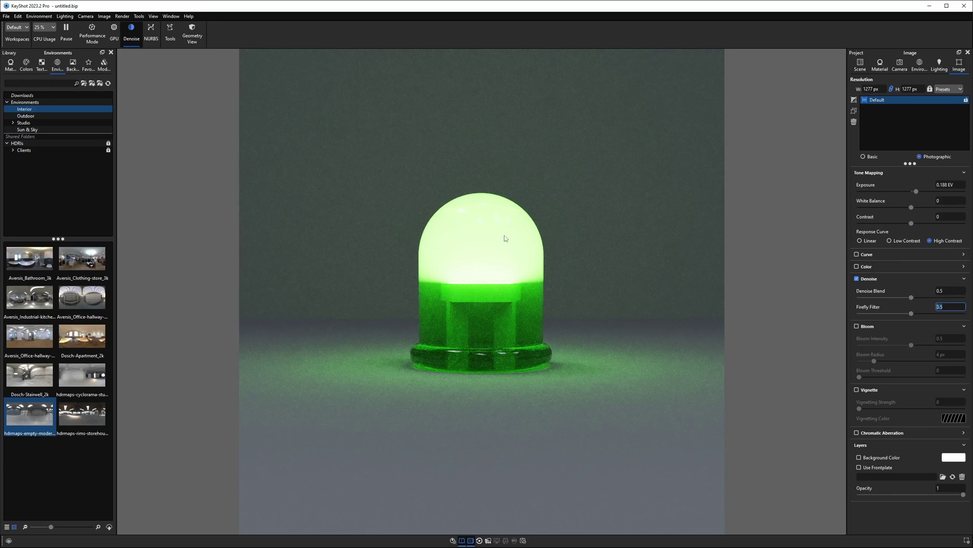
Enable Bloom and try intensity and radius values, with Bloom Threshold set to 1.5.
{"action": "left_click", "coordinate": [857, 326]}
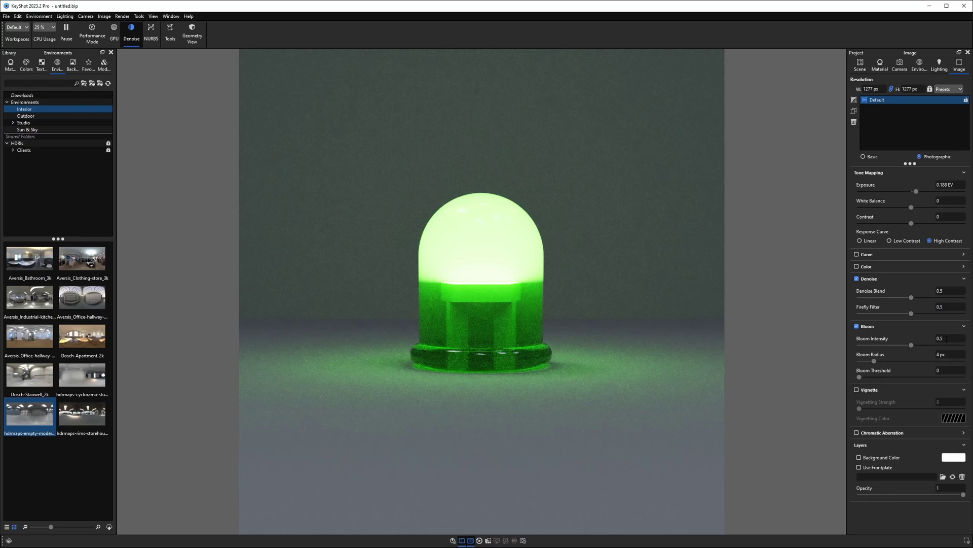
{"action": "left_click_drag", "start_coordinate": [911, 345], "coordinate": [953, 344]}
{"action": "left_click", "coordinate": [942, 354]}
{"action": "type", "text": "20"}
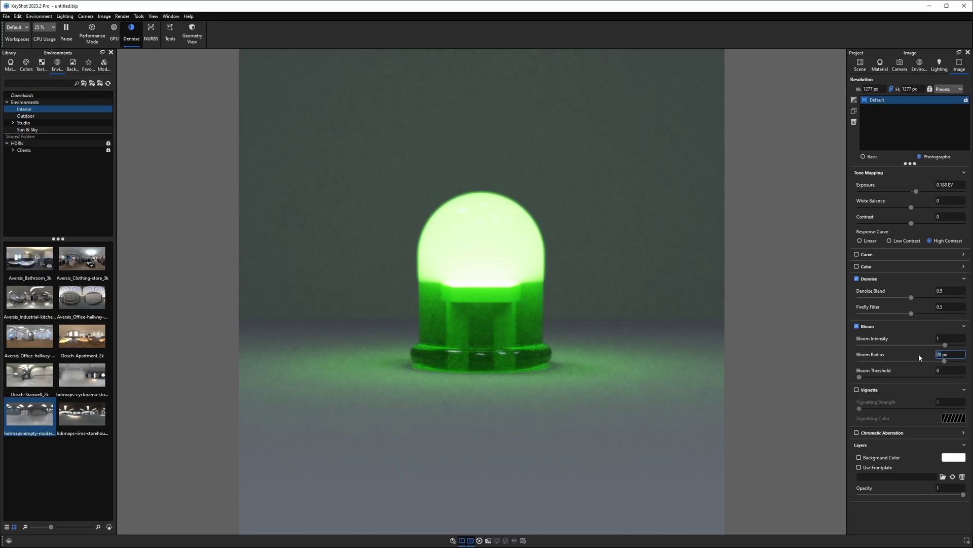
{"action": "type", "text": "50"}
{"action": "key", "text": "Return"}
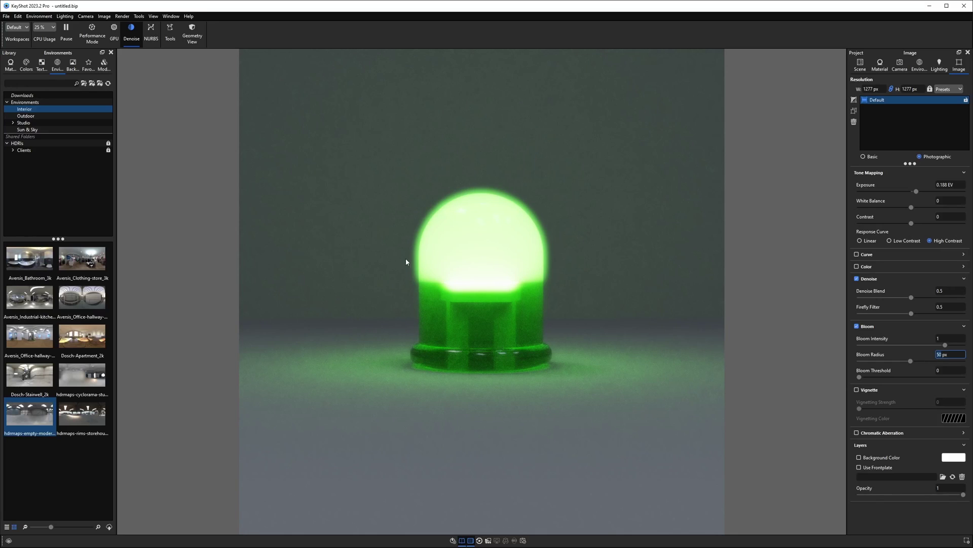
{"action": "left_click", "coordinate": [859, 377]}
{"action": "left_click_drag", "start_coordinate": [860, 378], "coordinate": [929, 377]}
{"action": "left_click", "coordinate": [926, 376]}
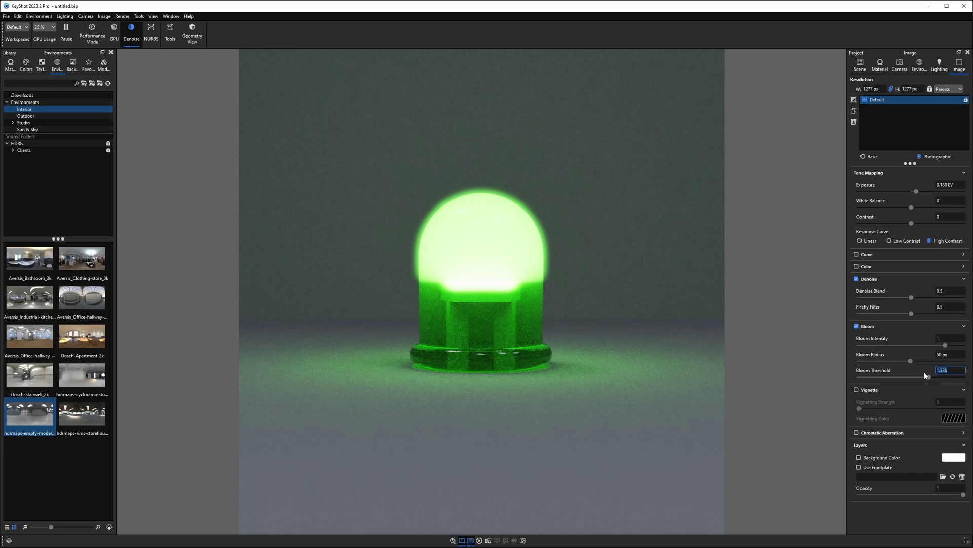
{"action": "type", "text": "1.5"}
{"action": "left_click", "coordinate": [946, 337]}
Set Bloom Intensity to 0.4 and Radius to 60 px, then lower intensity to 0.15.
{"action": "type", "text": "0.4"}
{"action": "key", "text": "Return"}
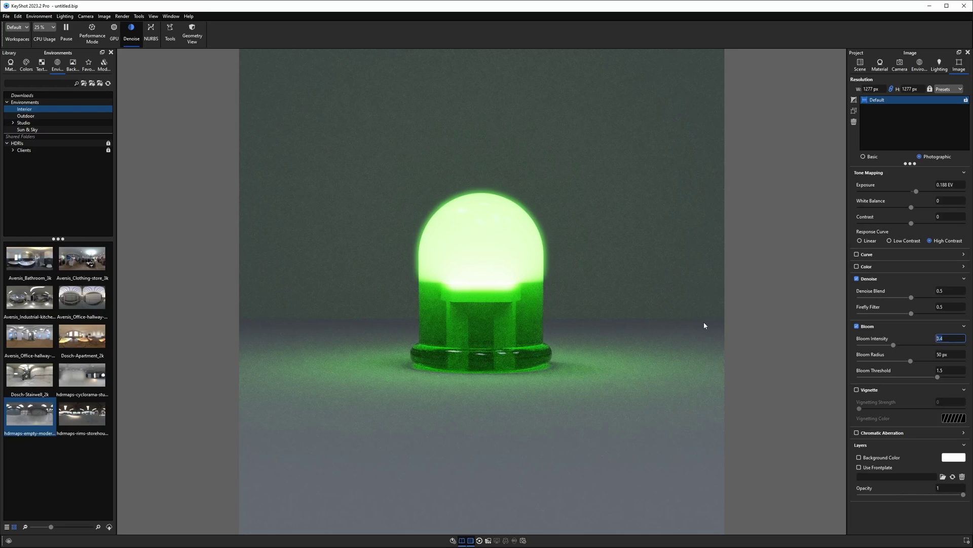
{"action": "key", "text": "Tab"}
{"action": "type", "text": "60"}
{"action": "key", "text": "Return"}
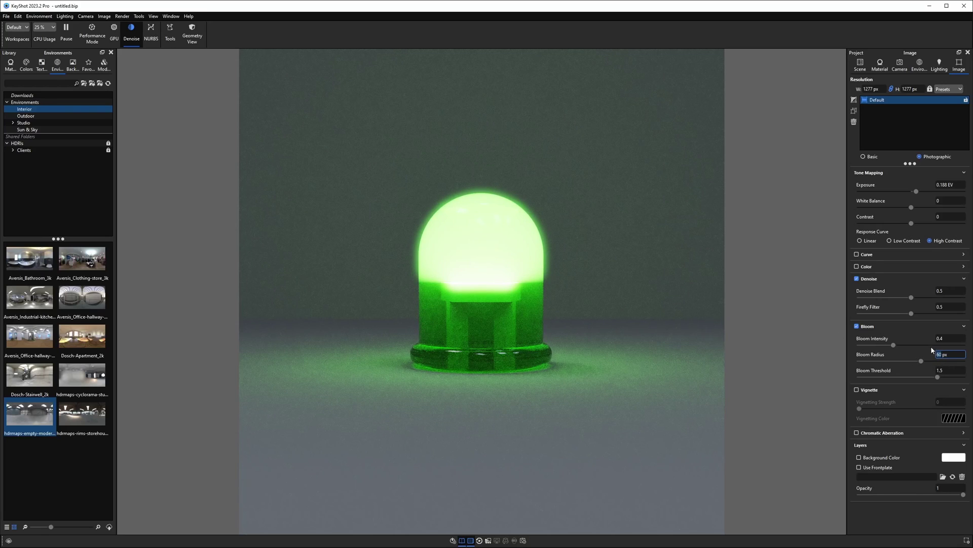
{"action": "left_click_drag", "start_coordinate": [894, 345], "coordinate": [873, 345]}
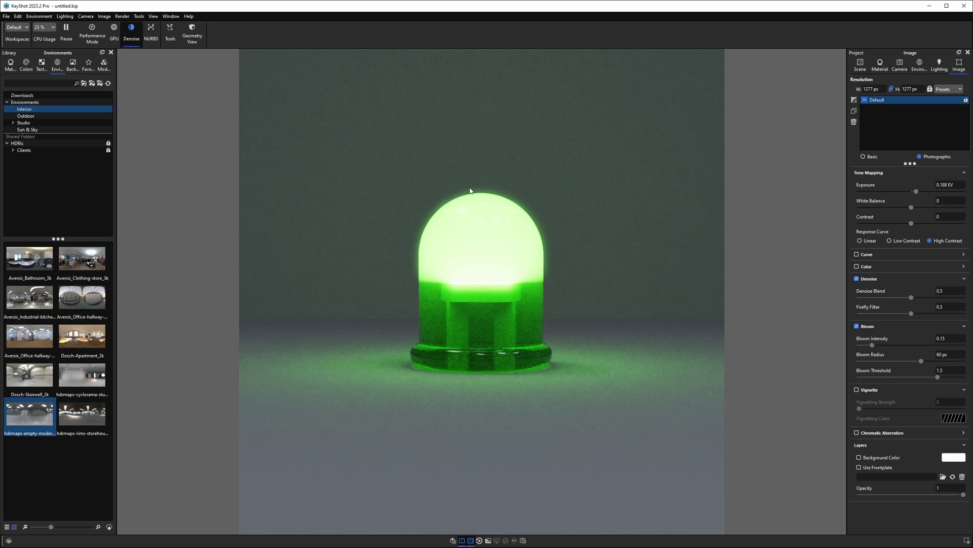
Switch rendering to the GPU and raise Bloom Intensity to about 0.39.
{"action": "left_click", "coordinate": [44, 28]}
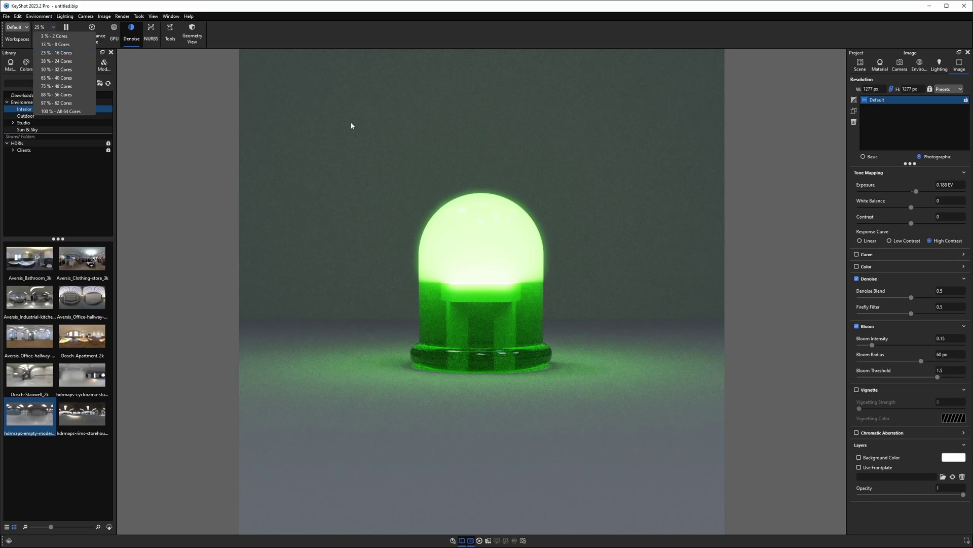
{"action": "left_click", "coordinate": [116, 31]}
{"action": "left_click", "coordinate": [117, 31]}
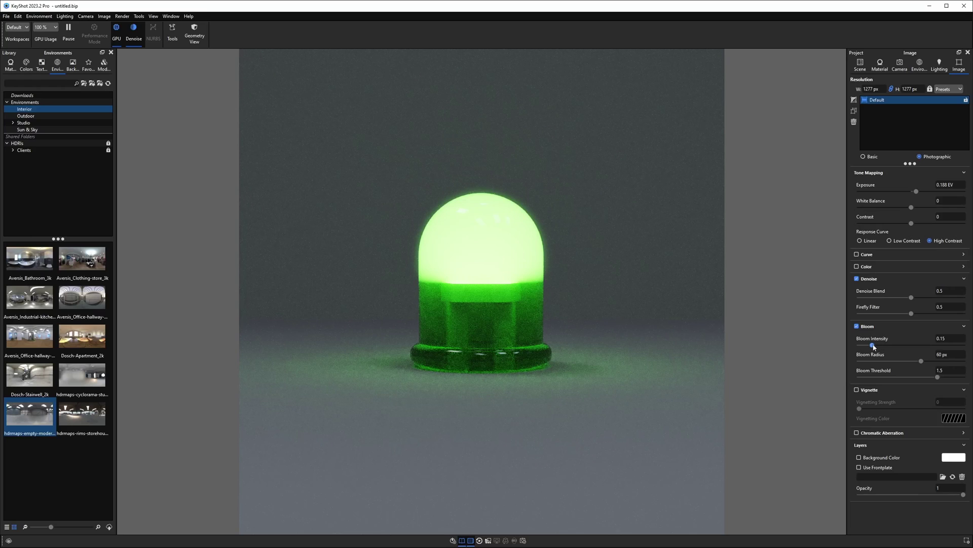
{"action": "left_click_drag", "start_coordinate": [873, 346], "coordinate": [893, 348]}
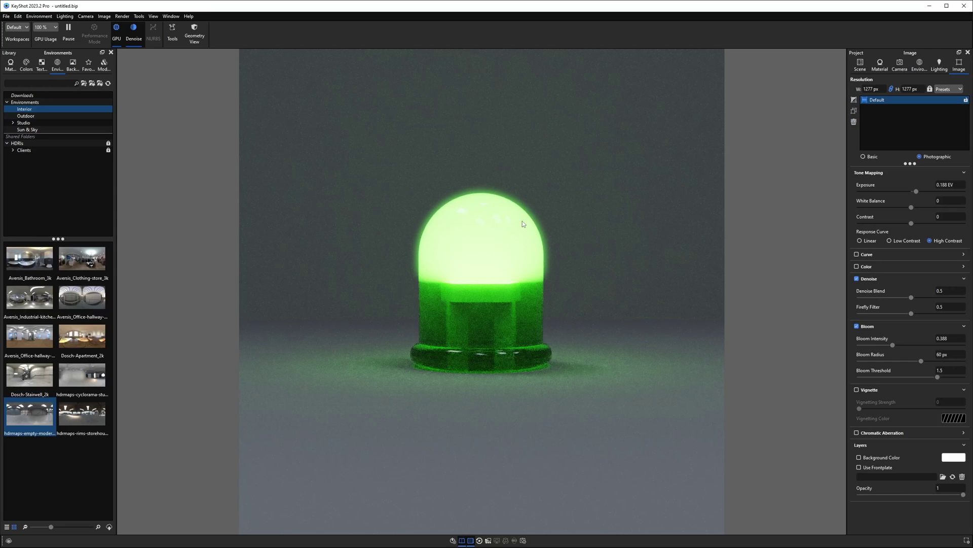
Select LED Chip, open its Material Graph and arrange the Material and Area Light nodes.
{"action": "left_click", "coordinate": [860, 68]}
{"action": "left_click", "coordinate": [898, 117]}
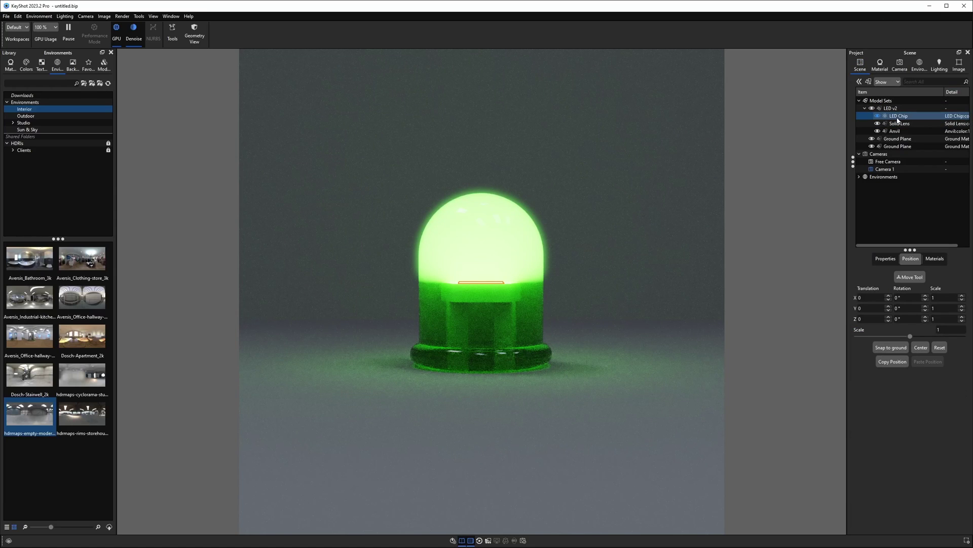
{"action": "left_click", "coordinate": [880, 65]}
{"action": "left_click", "coordinate": [870, 95]}
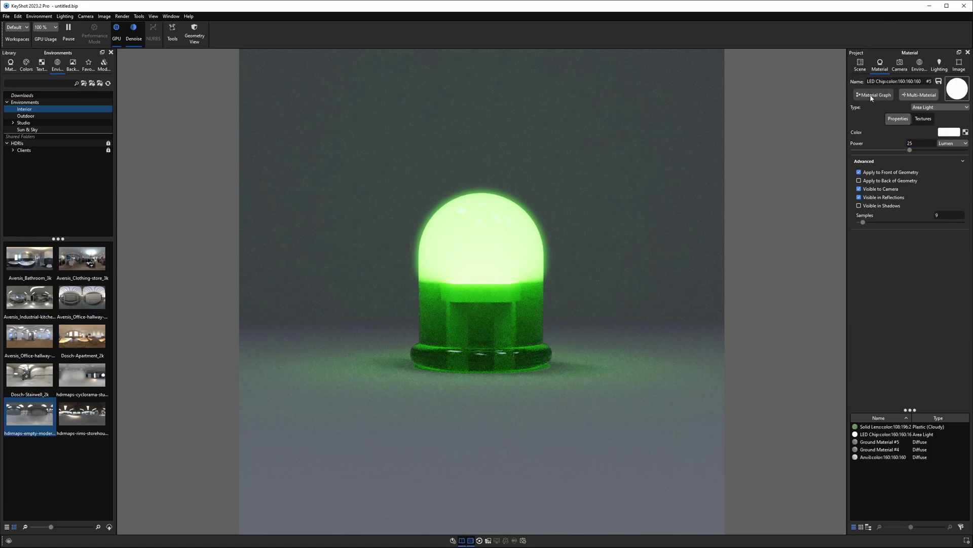
{"action": "left_click_drag", "start_coordinate": [910, 38], "coordinate": [802, 9]}
{"action": "left_click_drag", "start_coordinate": [529, 484], "coordinate": [613, 483]}
{"action": "left_click_drag", "start_coordinate": [770, 278], "coordinate": [756, 94]}
{"action": "left_click_drag", "start_coordinate": [666, 261], "coordinate": [719, 187]}
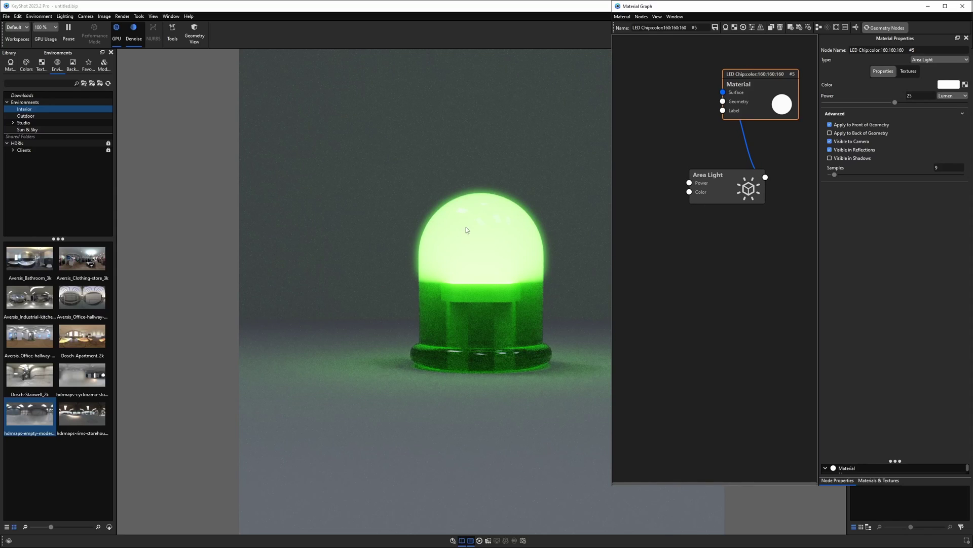
Add a Curve Fade animation node and wire it into the Area Light's Power input.
{"action": "right_click", "coordinate": [644, 239]}
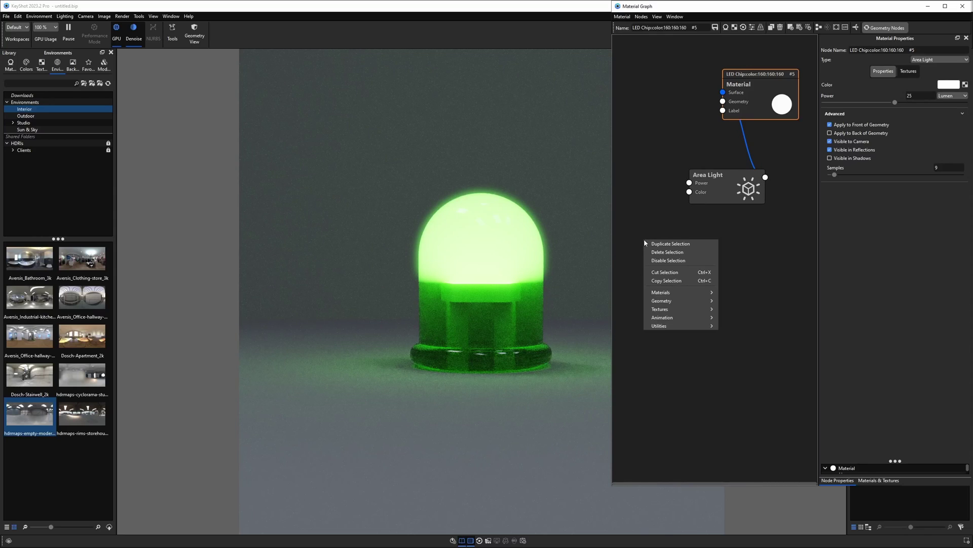
{"action": "mouse_move", "coordinate": [662, 310]}
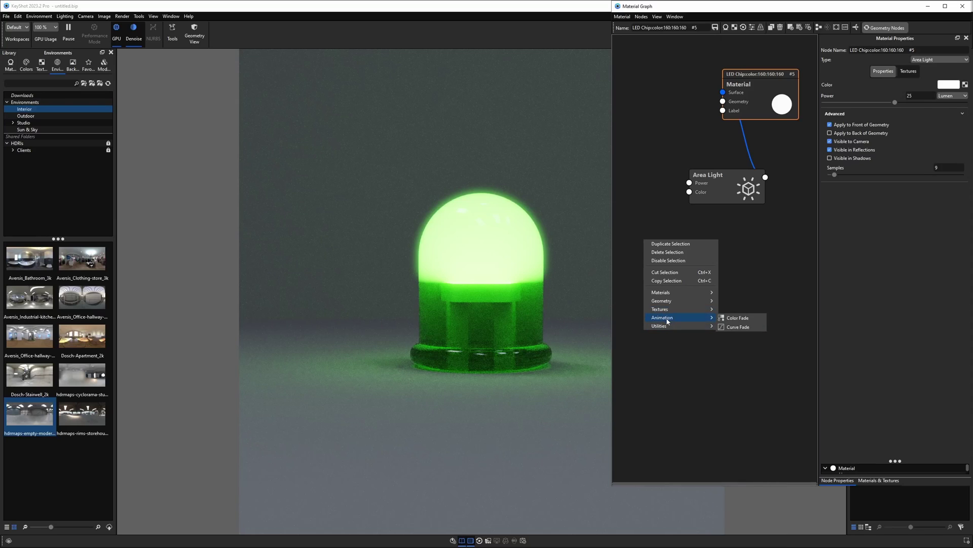
{"action": "left_click", "coordinate": [737, 327]}
{"action": "left_click_drag", "start_coordinate": [687, 278], "coordinate": [727, 188]}
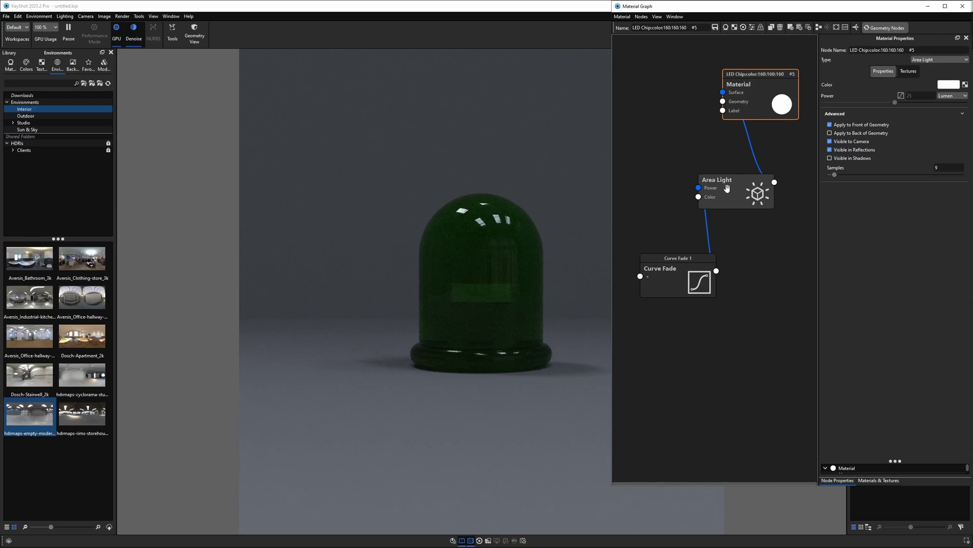
Show the Curve Fade animation curve and set its end keyframe value to 0.
{"action": "left_click", "coordinate": [673, 272]}
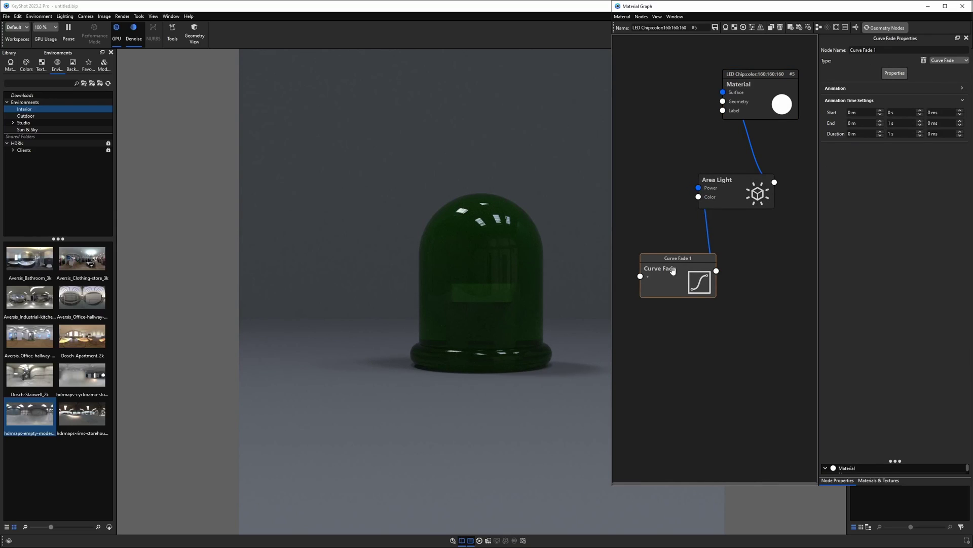
{"action": "left_click_drag", "start_coordinate": [669, 269], "coordinate": [669, 257]}
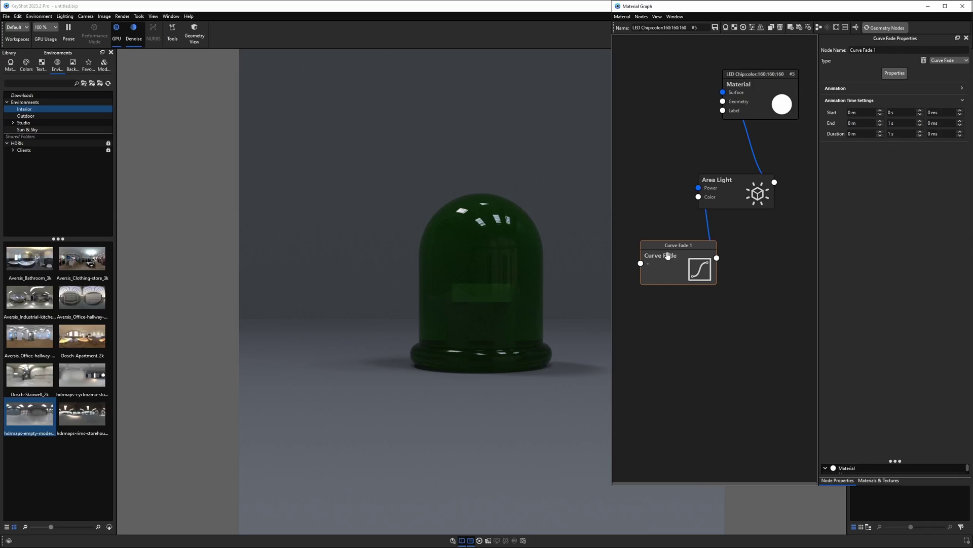
{"action": "left_click", "coordinate": [842, 89]}
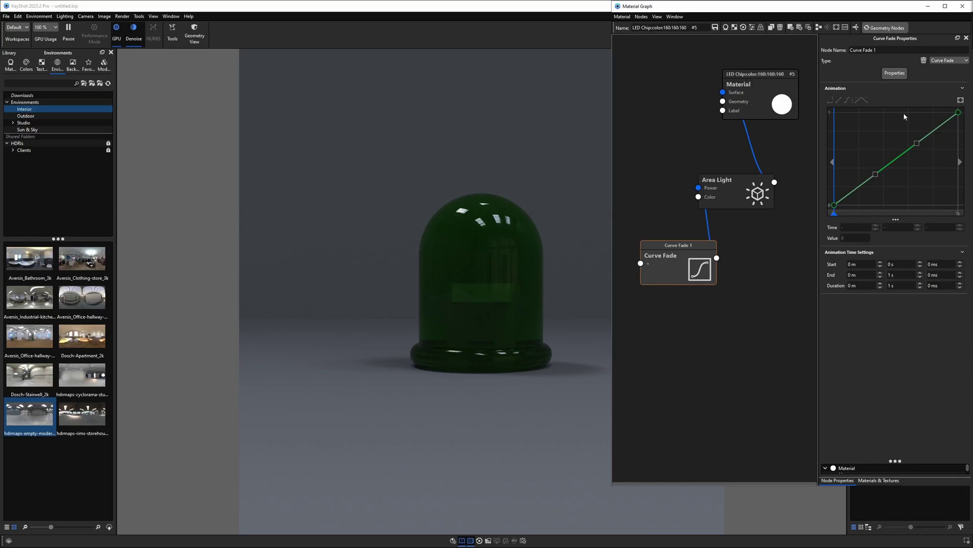
{"action": "left_click", "coordinate": [835, 206]}
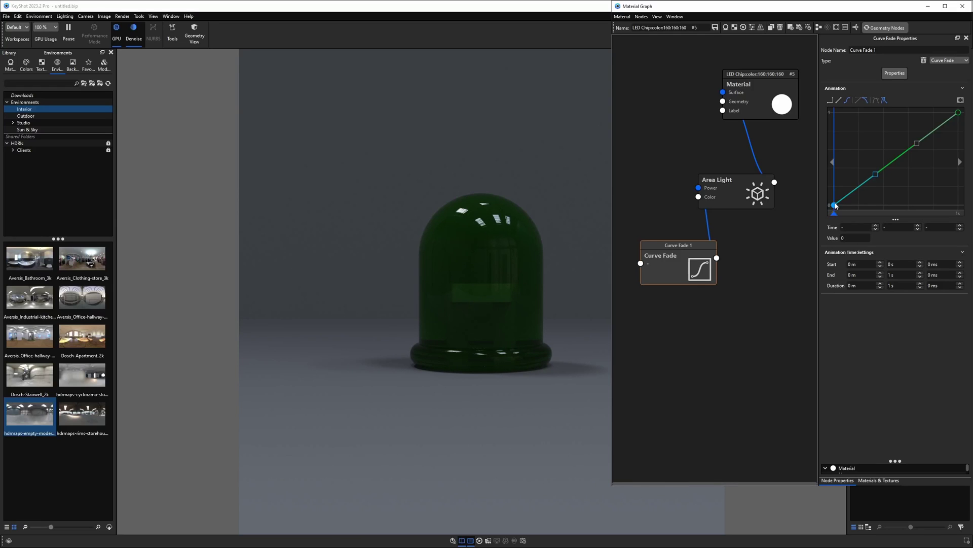
{"action": "left_click", "coordinate": [845, 238]}
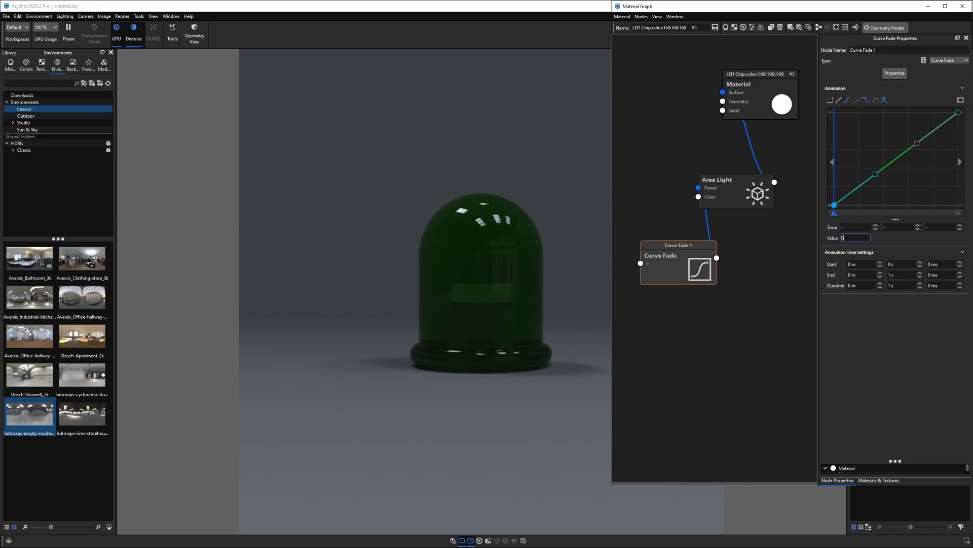
{"action": "left_click", "coordinate": [959, 112]}
{"action": "double_click", "coordinate": [853, 237]}
{"action": "type", "text": "0"}
{"action": "key", "text": "Return"}
{"action": "left_click", "coordinate": [916, 138]}
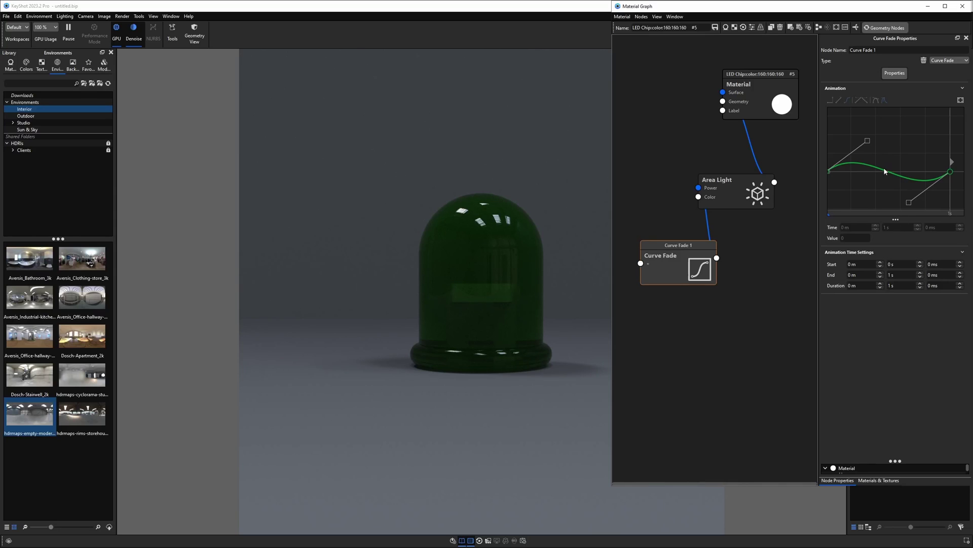
Add a middle keyframe with a peak value of 25 and fit the curve in view.
{"action": "right_click", "coordinate": [887, 173]}
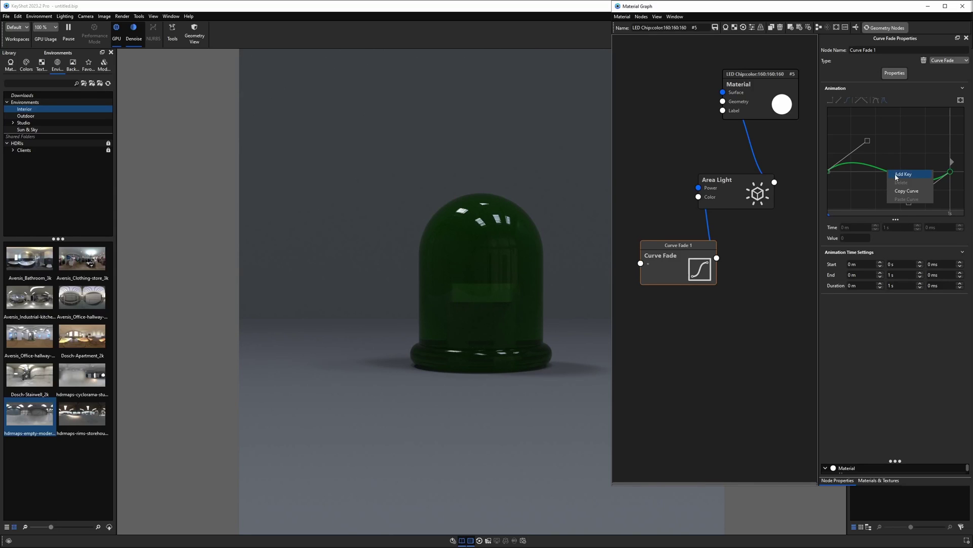
{"action": "left_click", "coordinate": [896, 175]}
{"action": "left_click", "coordinate": [888, 172]}
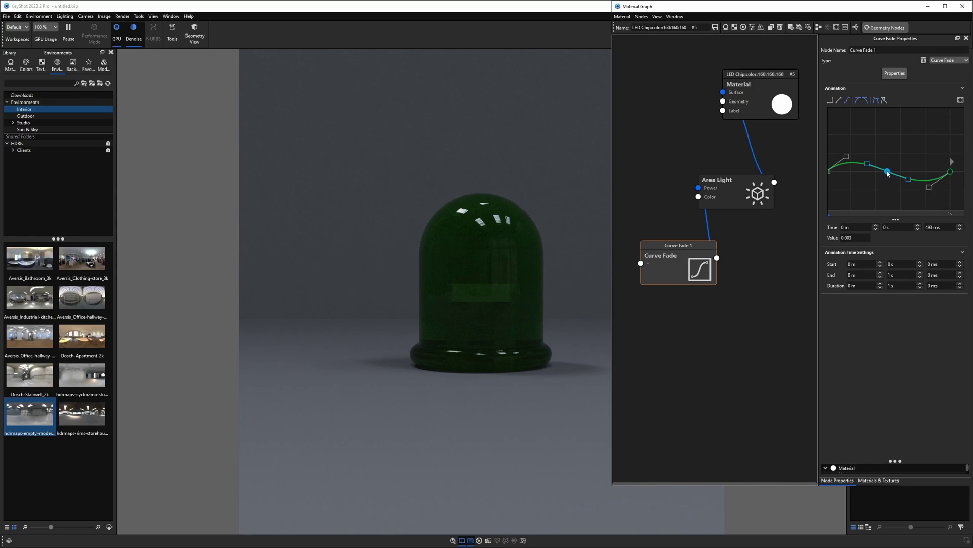
{"action": "left_click", "coordinate": [845, 238]}
{"action": "key", "text": "BackSpace"}
{"action": "type", "text": "5"}
{"action": "key", "text": "Return"}
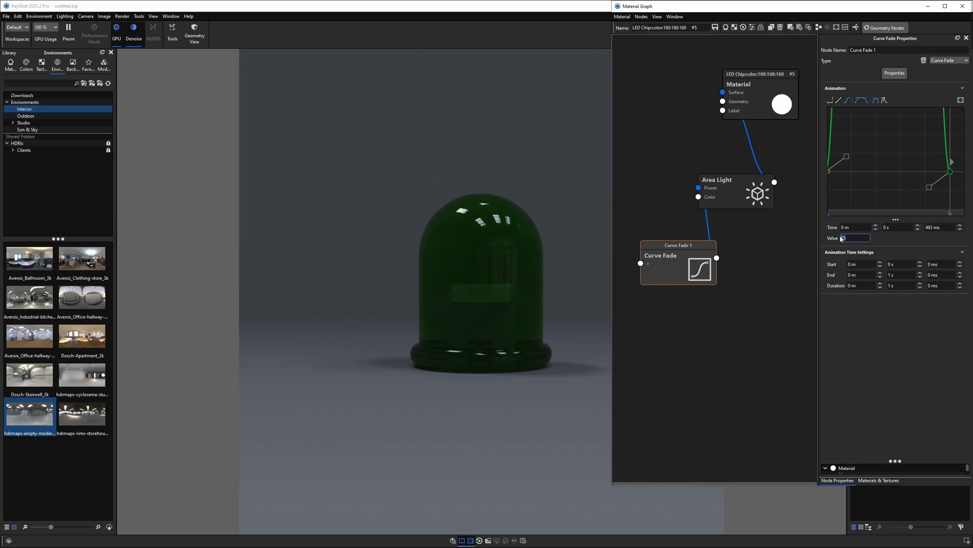
{"action": "left_click", "coordinate": [961, 100]}
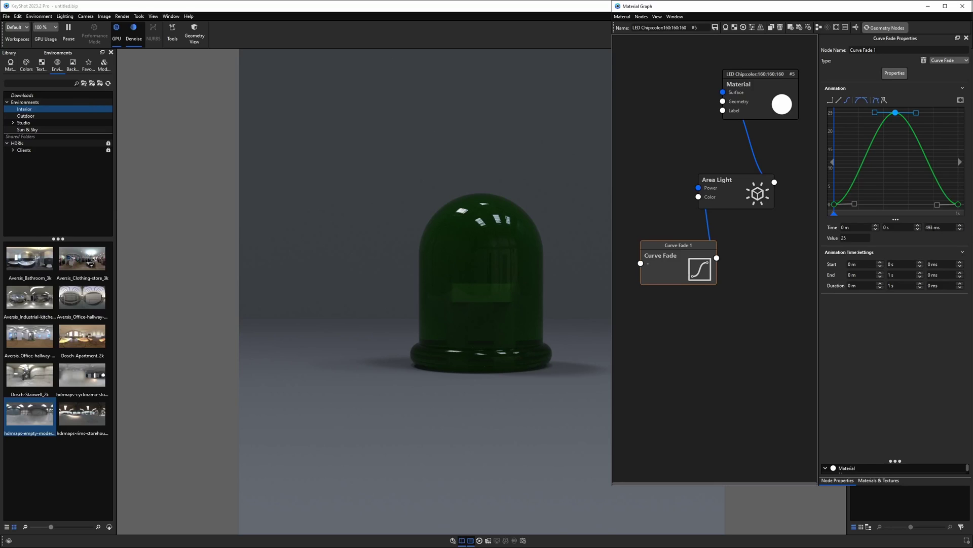
Move the peak keyframe's time to 500 ms.
{"action": "double_click", "coordinate": [925, 227]}
{"action": "type", "text": "500"}
{"action": "key", "text": "Return"}
{"action": "left_click", "coordinate": [959, 204]}
Flatten the start, end and peak tangents for smooth easing and scrub to preview the glow.
{"action": "left_click", "coordinate": [855, 205]}
{"action": "left_click_drag", "start_coordinate": [855, 204], "coordinate": [921, 205]}
{"action": "left_click", "coordinate": [935, 204]}
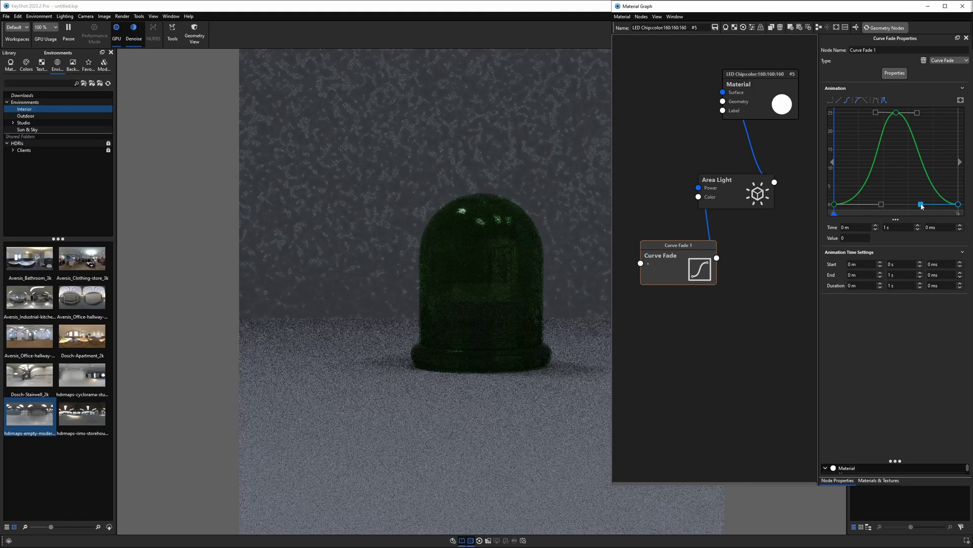
{"action": "left_click_drag", "start_coordinate": [917, 116], "coordinate": [858, 114]}
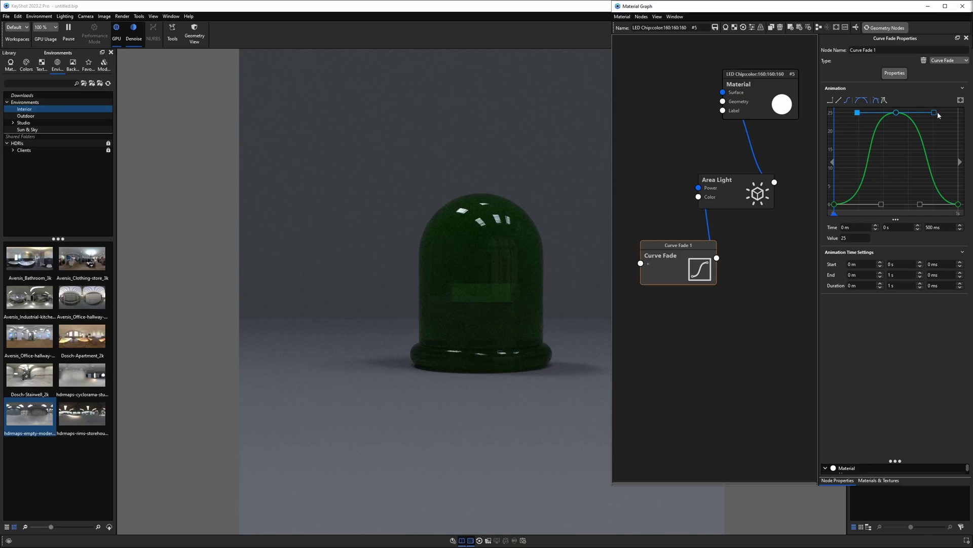
{"action": "left_click_drag", "start_coordinate": [936, 112], "coordinate": [938, 112]}
{"action": "mouse_move", "coordinate": [835, 213]}
{"action": "left_mouse_down"}
{"action": "mouse_move", "coordinate": [958, 208]}
{"action": "mouse_move", "coordinate": [838, 209]}
{"action": "mouse_move", "coordinate": [896, 200]}
{"action": "mouse_move", "coordinate": [958, 205]}
{"action": "left_mouse_up"}
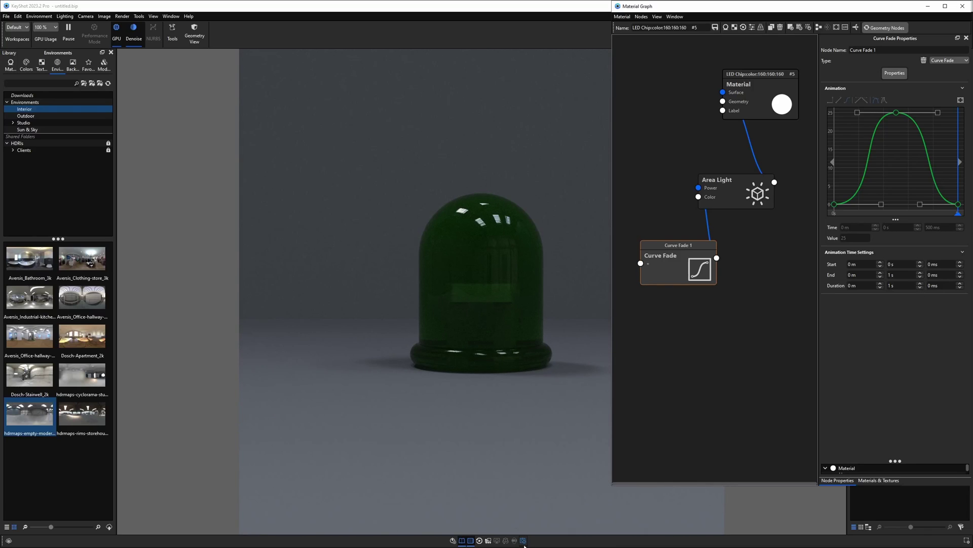
Open the Animation timeline, rewind to frame 1 and play the one-second LED pulse.
{"action": "left_click", "coordinate": [480, 540]}
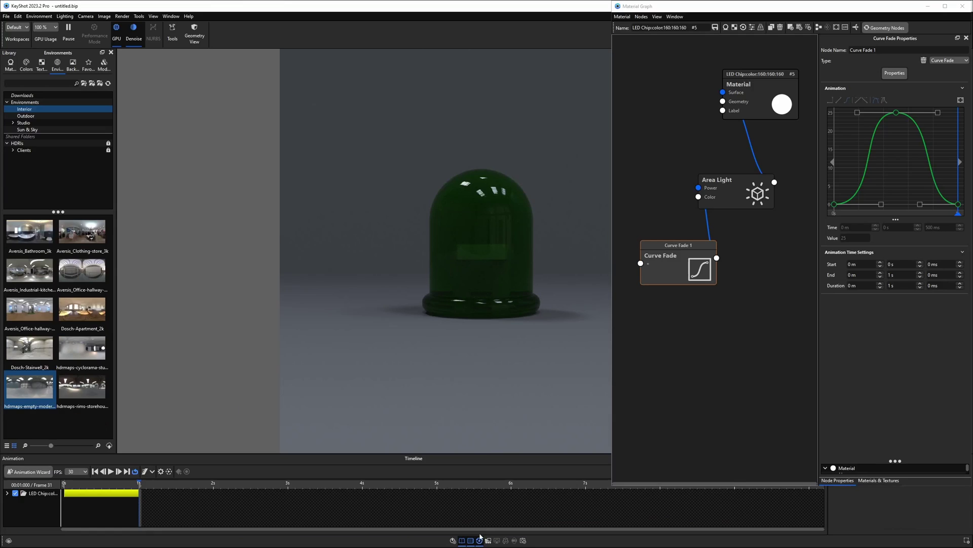
{"action": "mouse_move", "coordinate": [70, 484]}
{"action": "left_mouse_down"}
{"action": "mouse_move", "coordinate": [145, 484]}
{"action": "mouse_move", "coordinate": [62, 485]}
{"action": "left_mouse_up"}
{"action": "left_click", "coordinate": [111, 471]}
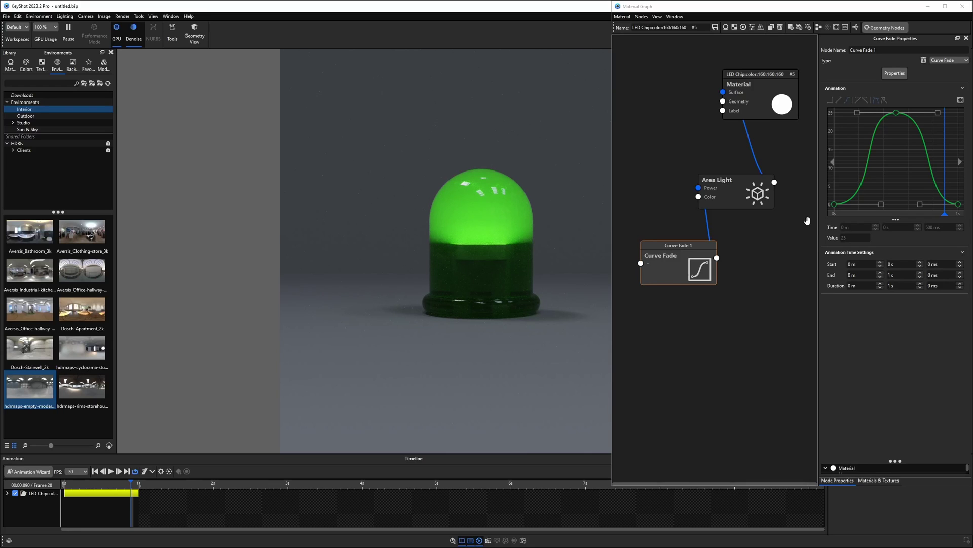
{"action": "left_click_drag", "start_coordinate": [818, 220], "coordinate": [761, 223]}
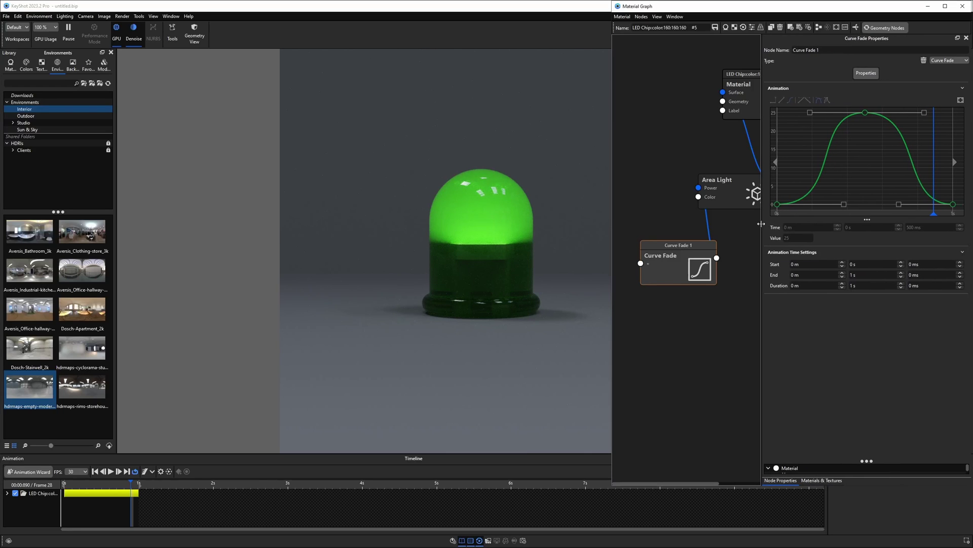
Move the Curve Fade end keyframe from 1 s to 2 s.
{"action": "left_click", "coordinate": [954, 205]}
{"action": "left_click", "coordinate": [846, 227]}
{"action": "key", "text": "BackSpace"}
{"action": "type", "text": "2"}
{"action": "key", "text": "Return"}
{"action": "left_click", "coordinate": [892, 145]}
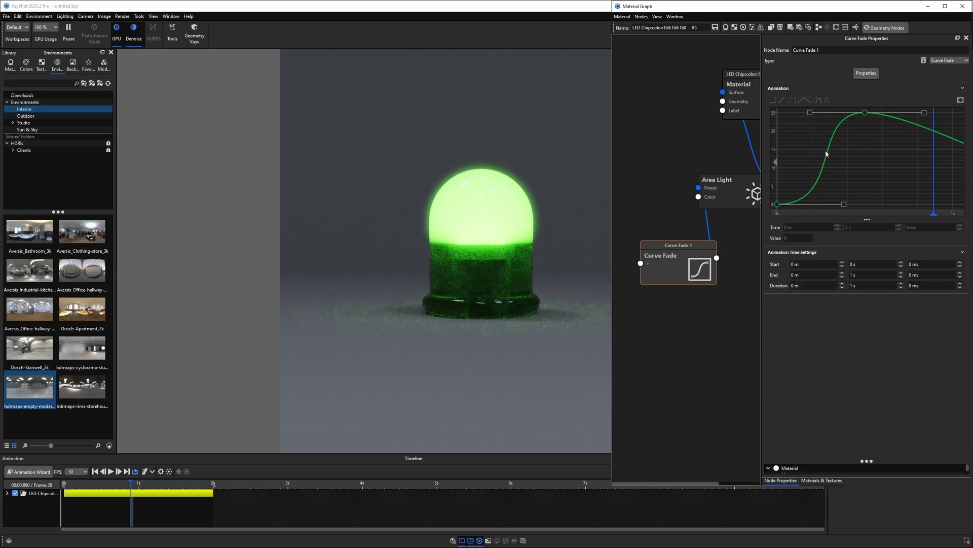
{"action": "left_click_drag", "start_coordinate": [866, 151], "coordinate": [805, 152]}
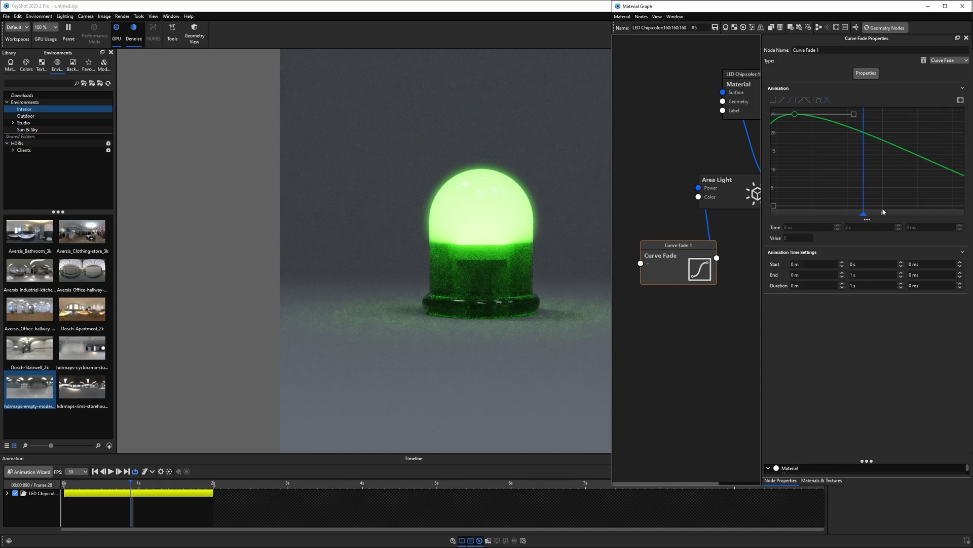
Add a keyframe at the 1 s mark with value 0.
{"action": "left_click", "coordinate": [881, 141]}
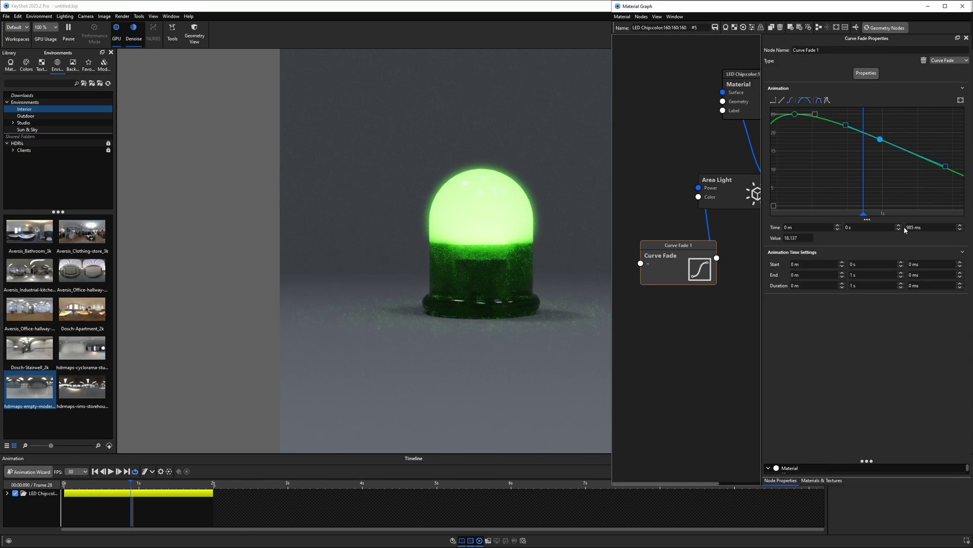
{"action": "left_click", "coordinate": [907, 227]}
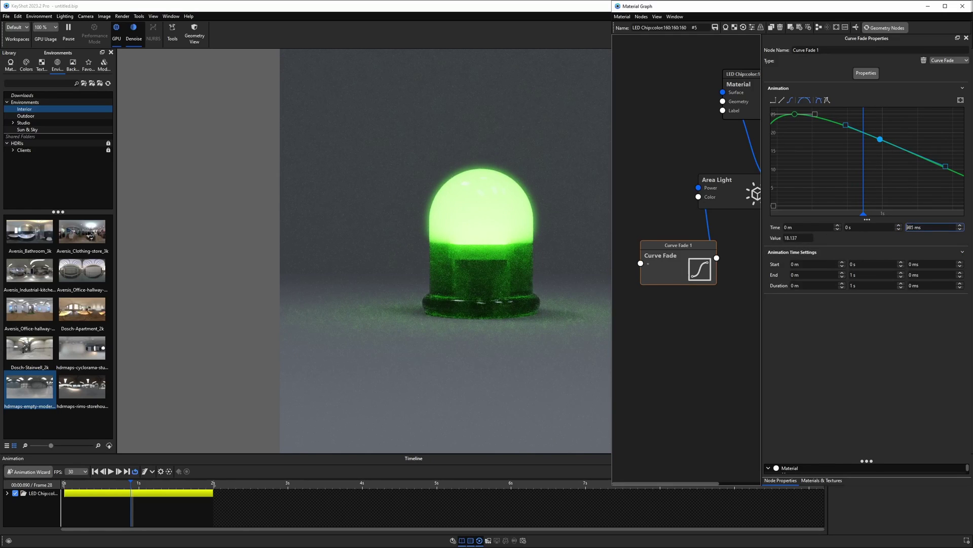
{"action": "type", "text": "0"}
{"action": "key", "text": "Return"}
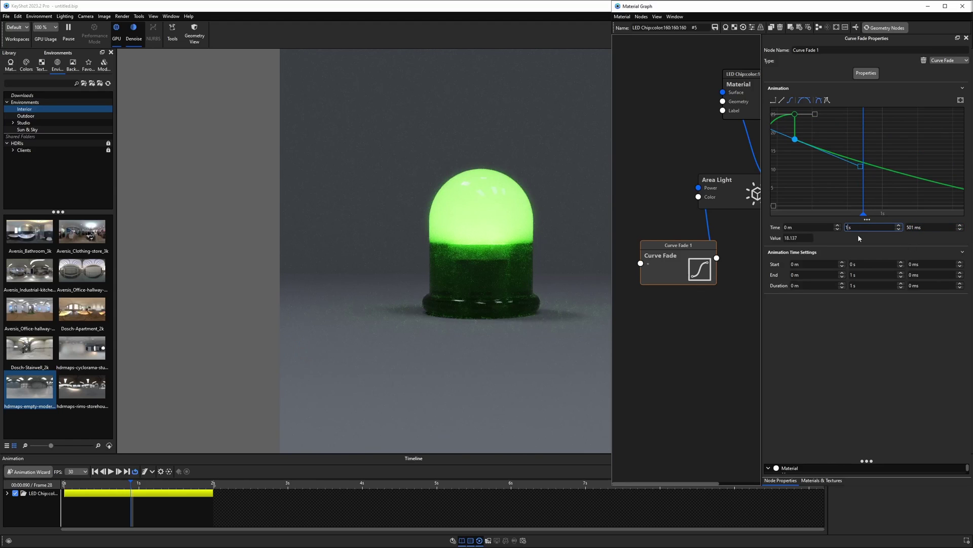
{"action": "left_click", "coordinate": [899, 226]}
{"action": "key", "text": "Tab"}
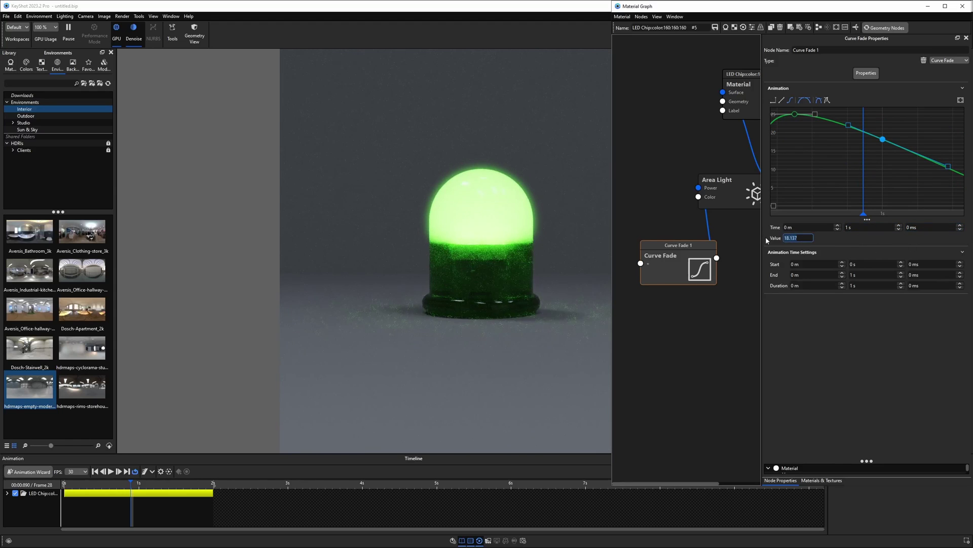
{"action": "type", "text": "0"}
{"action": "key", "text": "Return"}
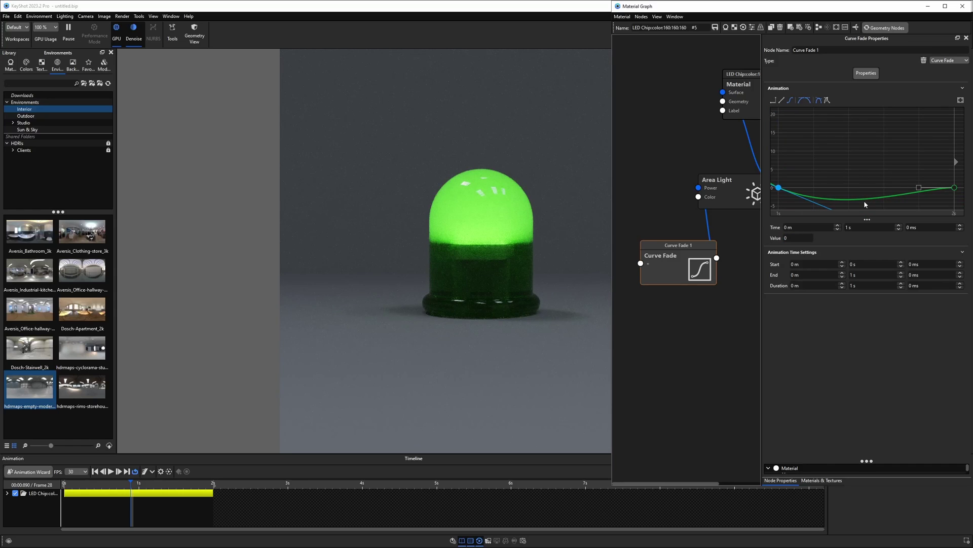
Add another keyframe set to 500 ms with value 25.
{"action": "right_click", "coordinate": [861, 200]}
{"action": "left_click", "coordinate": [872, 212]}
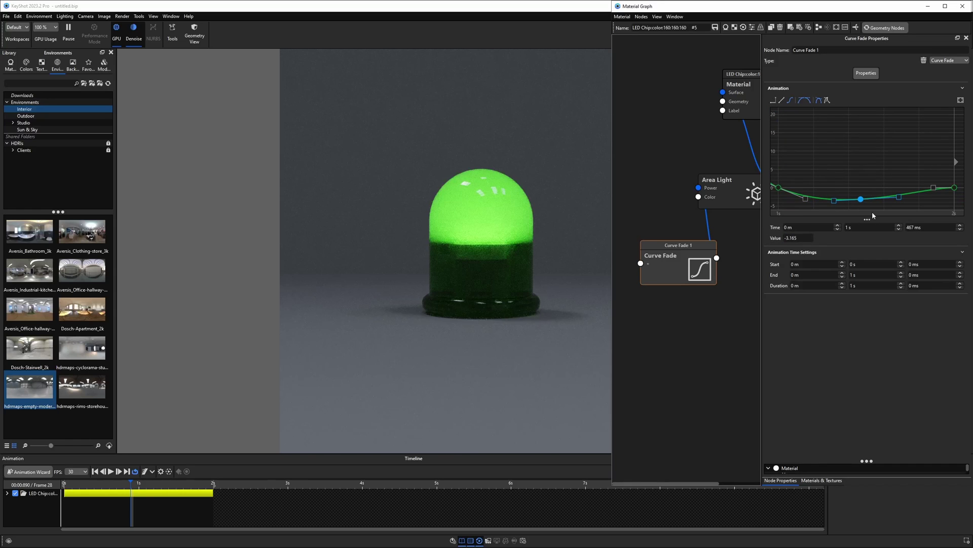
{"action": "left_click", "coordinate": [908, 227]}
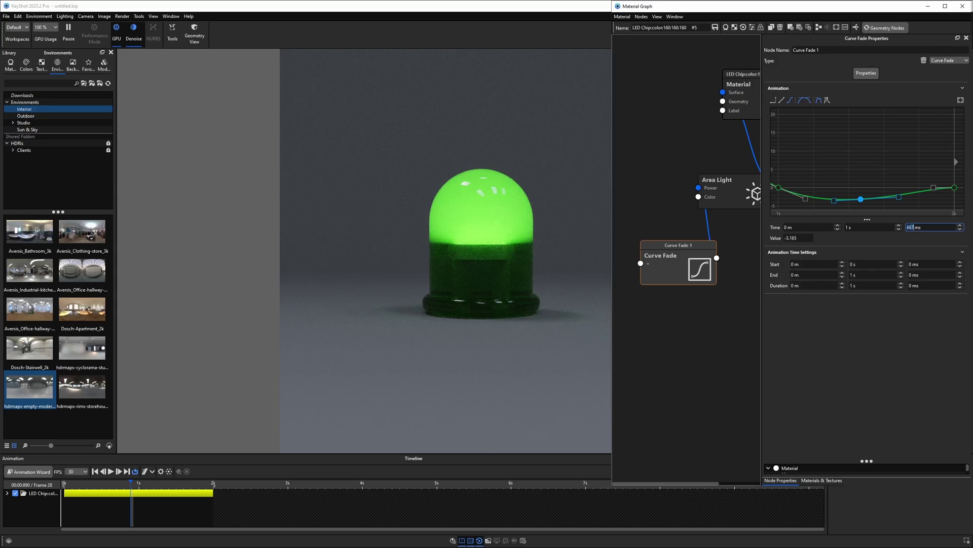
{"action": "type", "text": "500"}
{"action": "key", "text": "Return"}
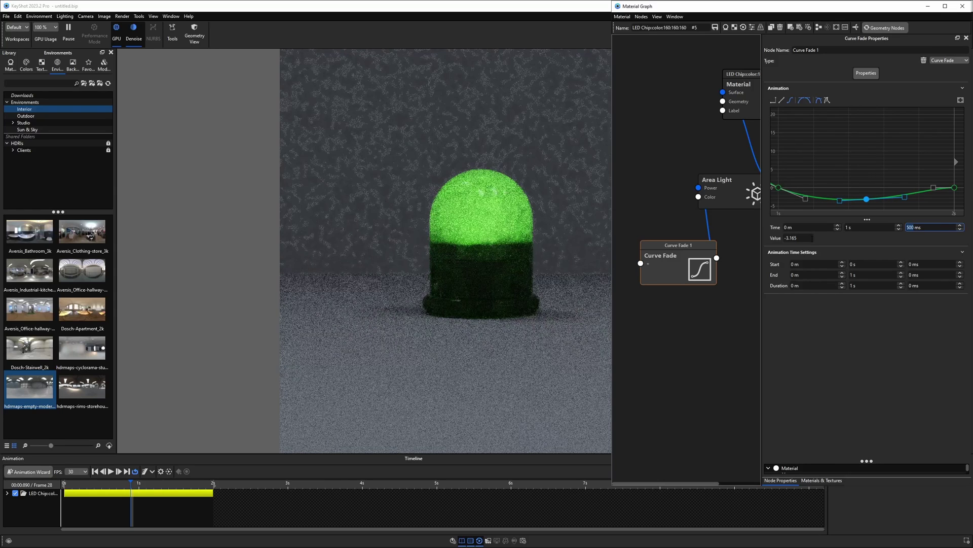
{"action": "left_click", "coordinate": [796, 238]}
{"action": "type", "text": "25"}
{"action": "key", "text": "Return"}
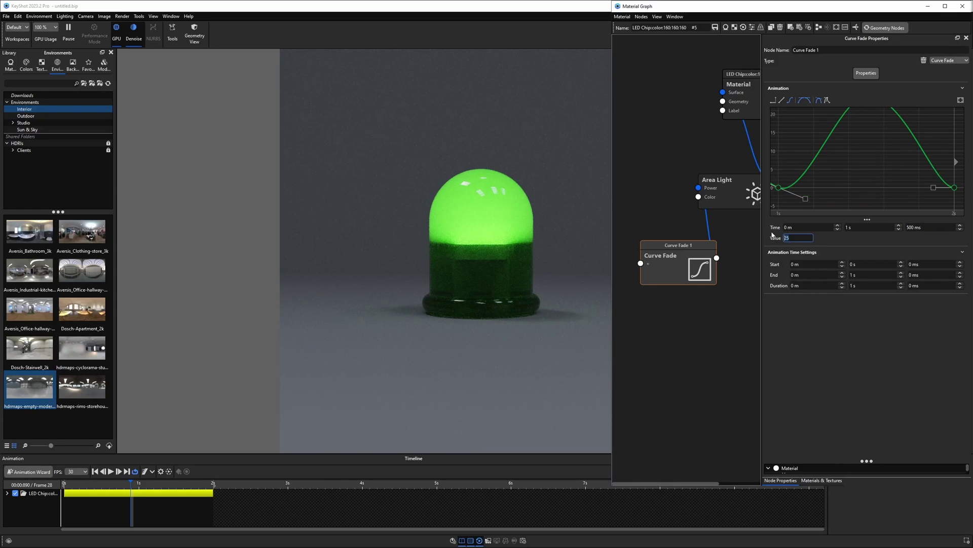
Flatten the tangents at the peaks and the 1 s valley, then play the blinking animation.
{"action": "left_click", "coordinate": [961, 100]}
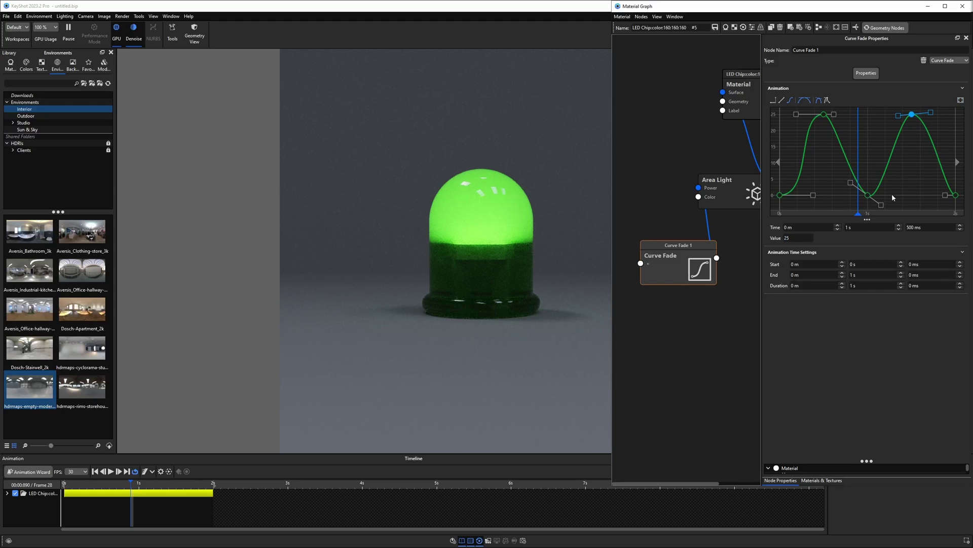
{"action": "left_click_drag", "start_coordinate": [881, 205], "coordinate": [889, 200]}
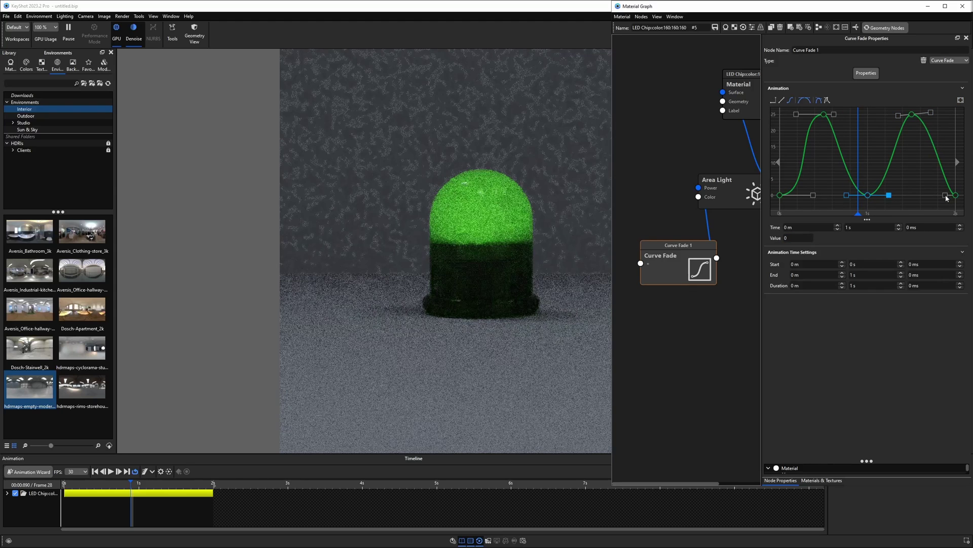
{"action": "left_click_drag", "start_coordinate": [931, 112], "coordinate": [848, 114]}
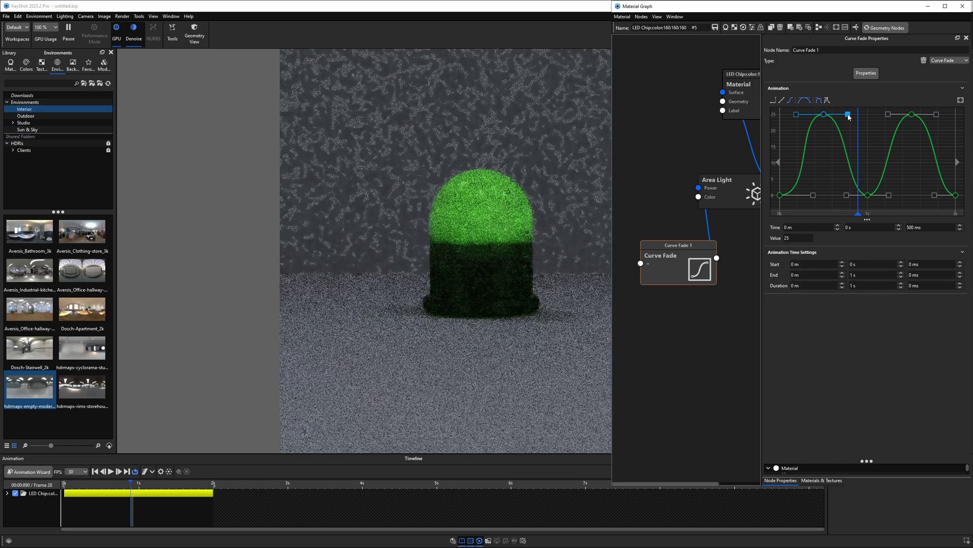
{"action": "left_click_drag", "start_coordinate": [847, 195], "coordinate": [930, 195]}
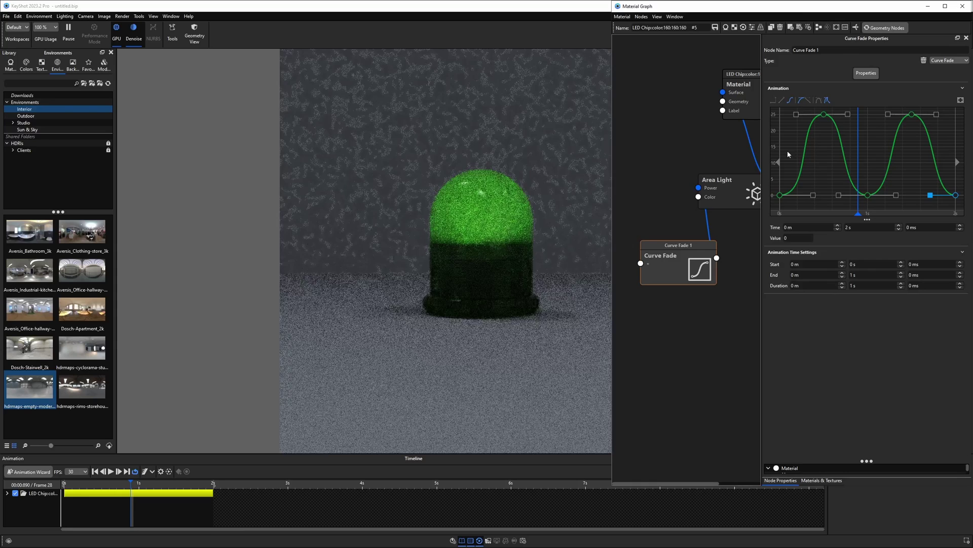
{"action": "left_click", "coordinate": [116, 472]}
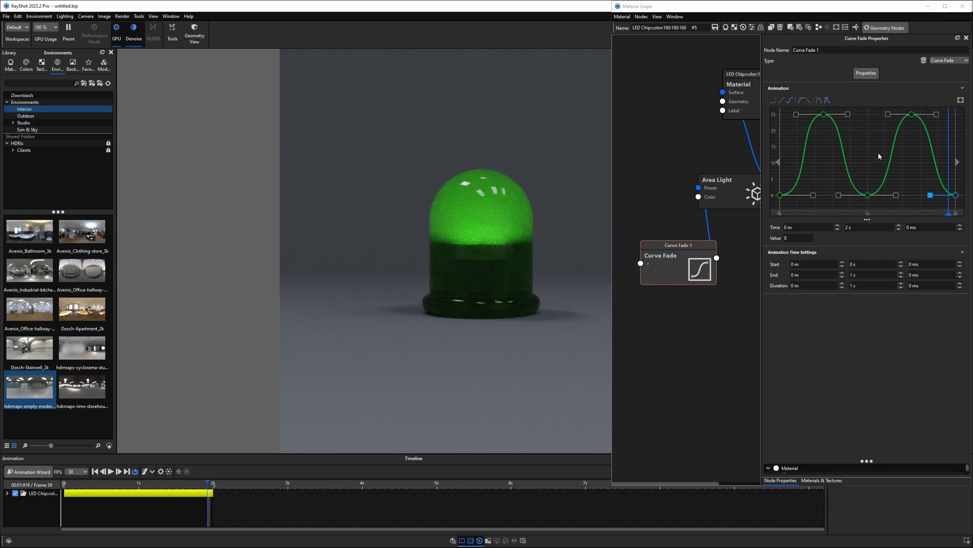
Rename the LED material to 'Blinking LED 32' and save it into the Custom materials library.
{"action": "left_click", "coordinate": [10, 63]}
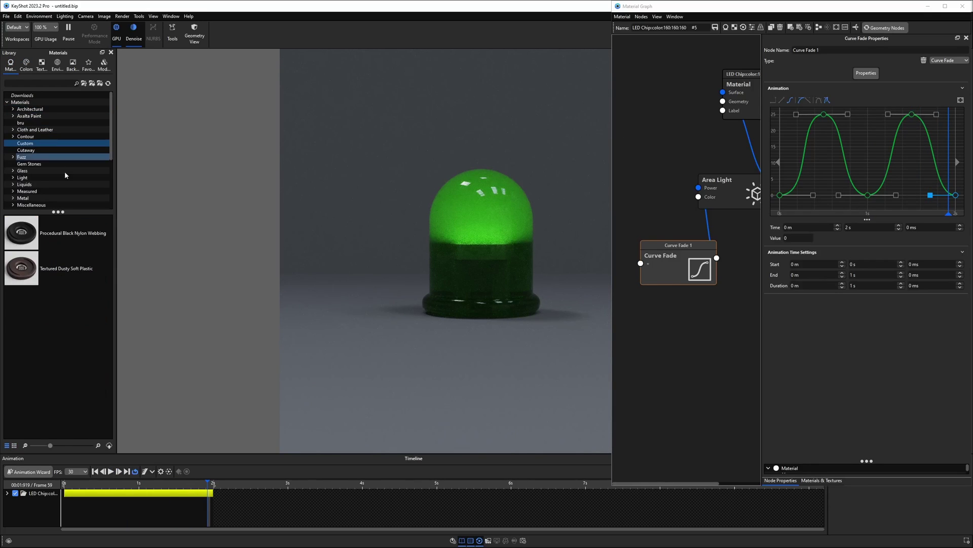
{"action": "left_click", "coordinate": [15, 144]}
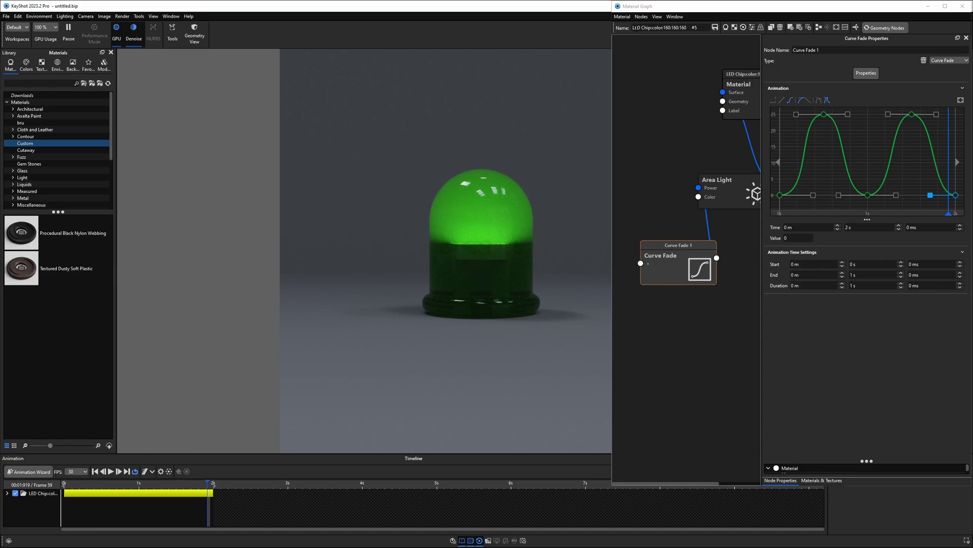
{"action": "left_click_drag", "start_coordinate": [632, 28], "coordinate": [698, 28]}
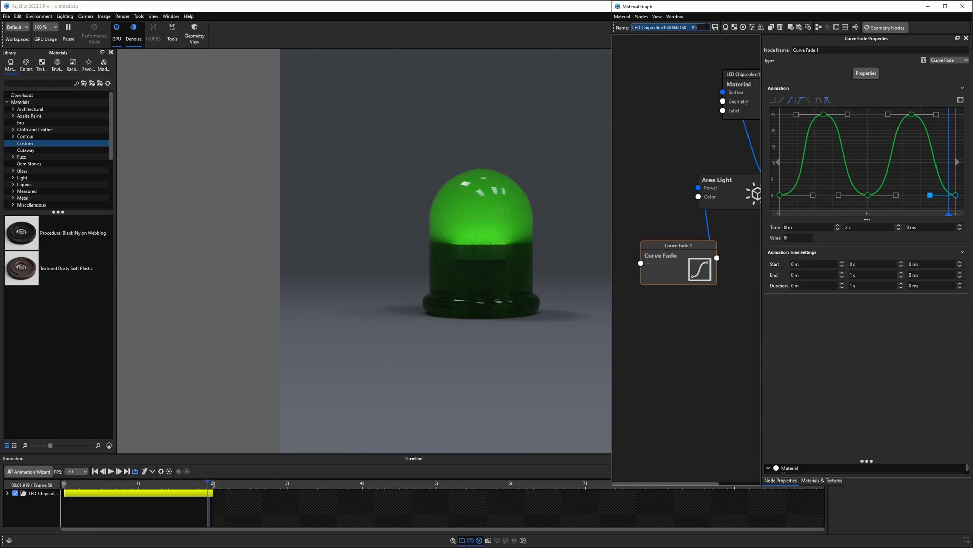
{"action": "type", "text": "Blinking LED 32"}
{"action": "left_click", "coordinate": [714, 27]}
{"action": "left_click", "coordinate": [495, 317]}
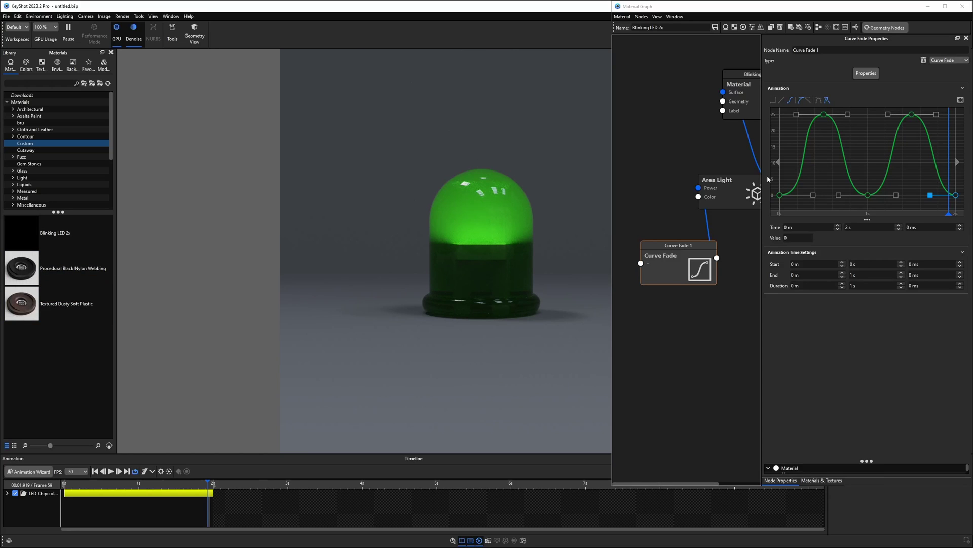
{"action": "left_click_drag", "start_coordinate": [762, 179], "coordinate": [733, 180]}
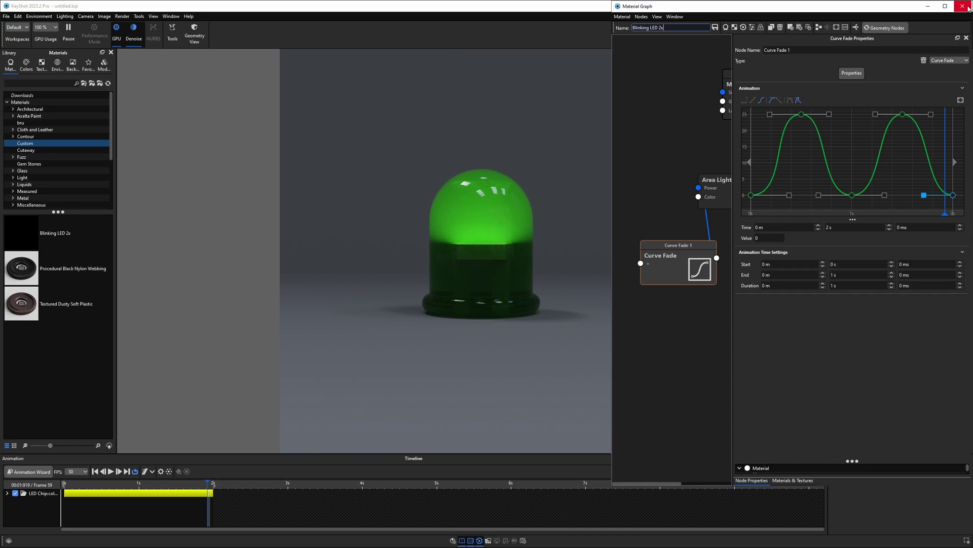
Shorten the LED animation clip to 1 second and preview the playback.
{"action": "left_click", "coordinate": [212, 494]}
{"action": "left_click_drag", "start_coordinate": [212, 494], "coordinate": [139, 494]}
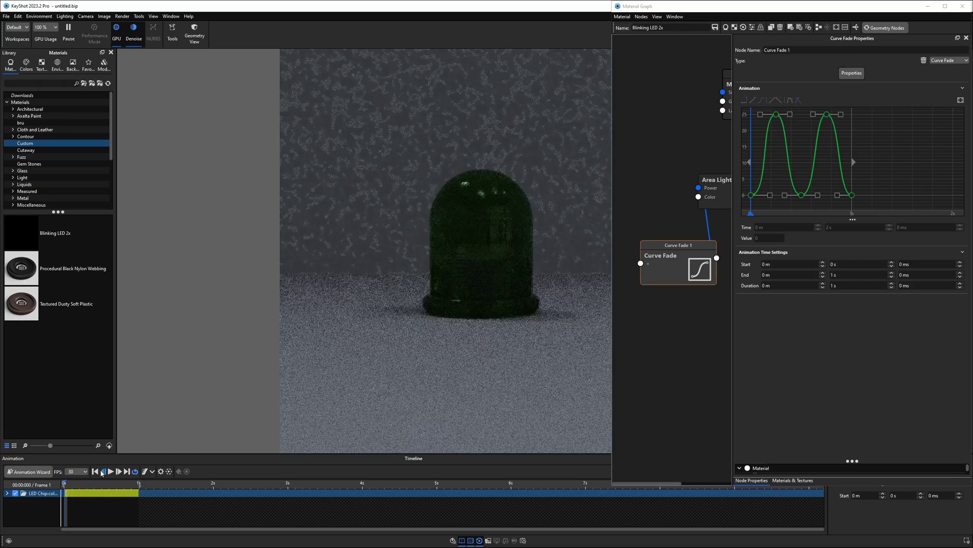
{"action": "left_click", "coordinate": [112, 472]}
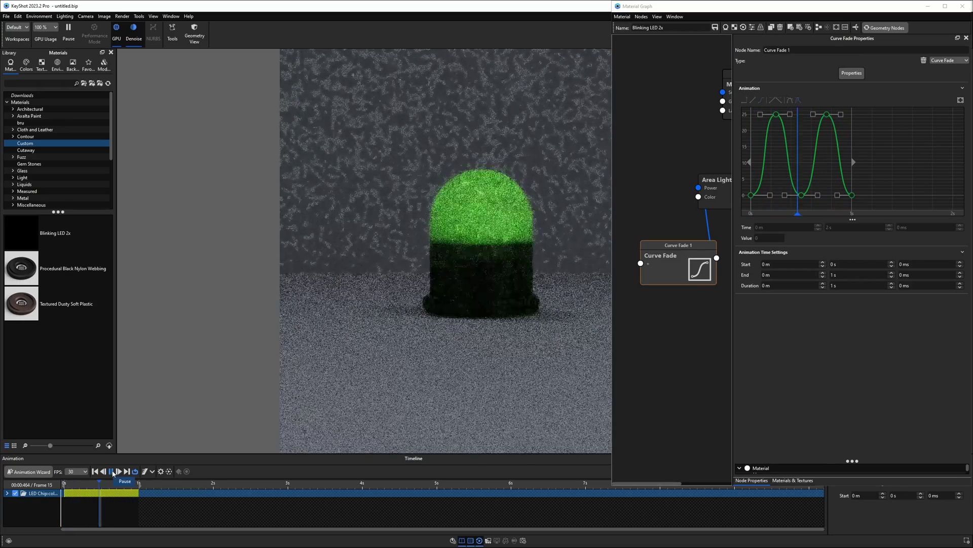
{"action": "left_click", "coordinate": [113, 472]}
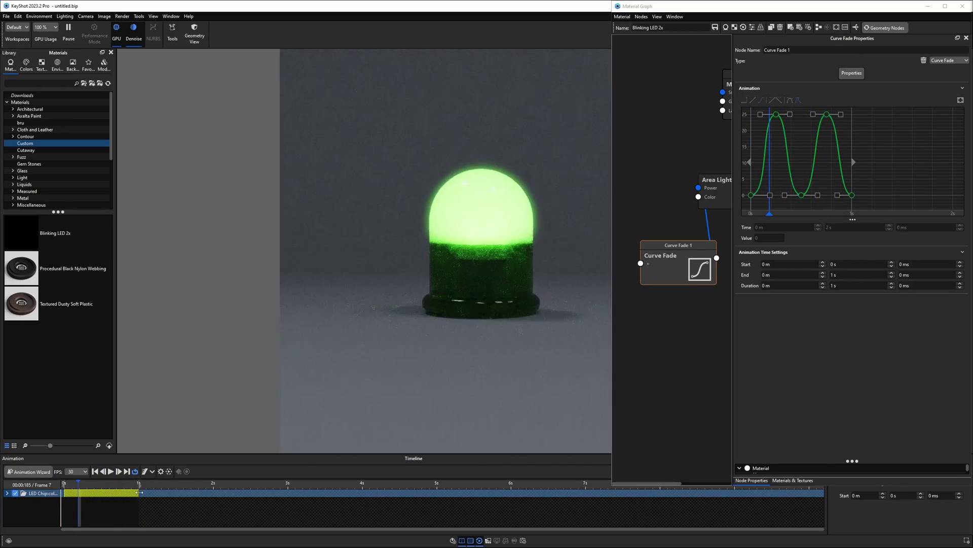
Stretch the LED clip to about 4 seconds and preview the slower blinking.
{"action": "left_click_drag", "start_coordinate": [138, 492], "coordinate": [362, 497]}
{"action": "left_click", "coordinate": [111, 472]}
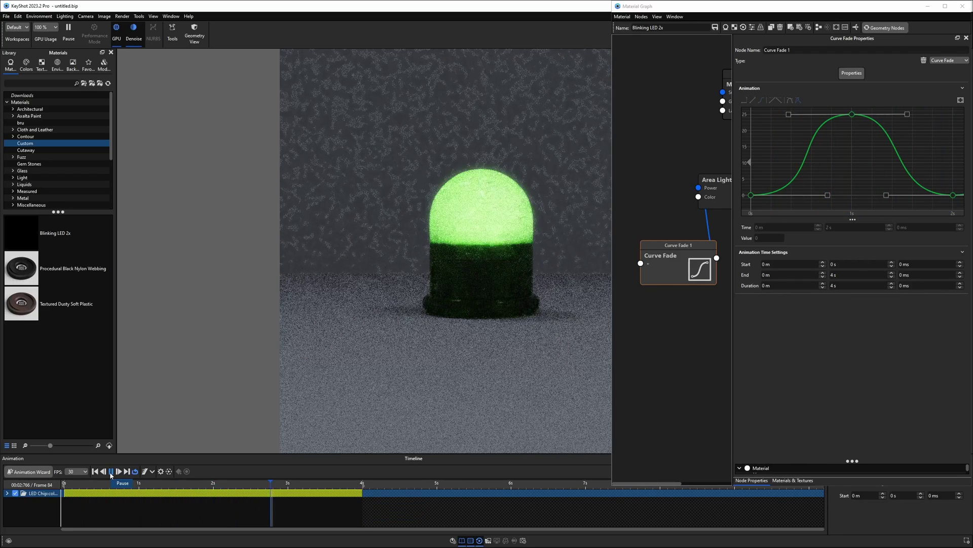
{"action": "left_click", "coordinate": [112, 472]}
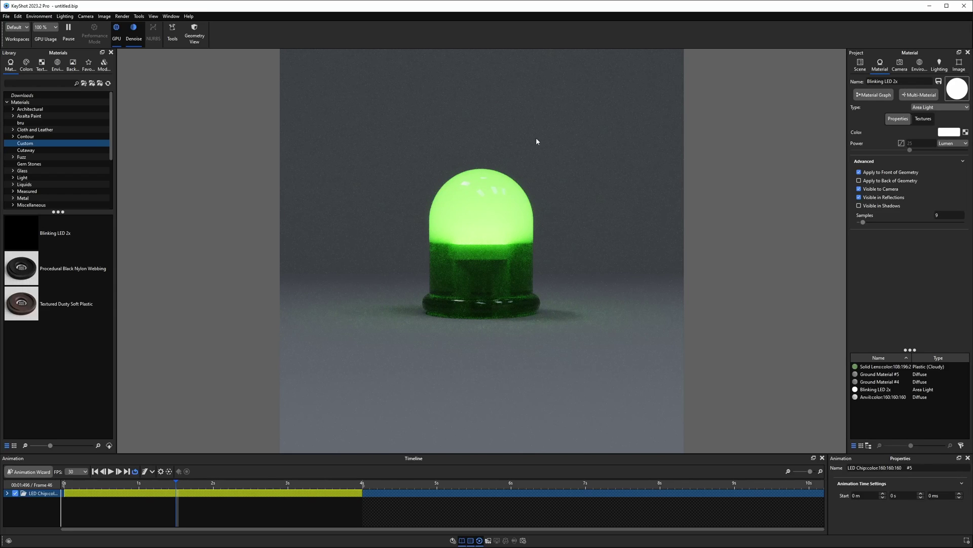
Move the playhead to the 1-second frame and bring up the Render quality options.
{"action": "left_click", "coordinate": [140, 484]}
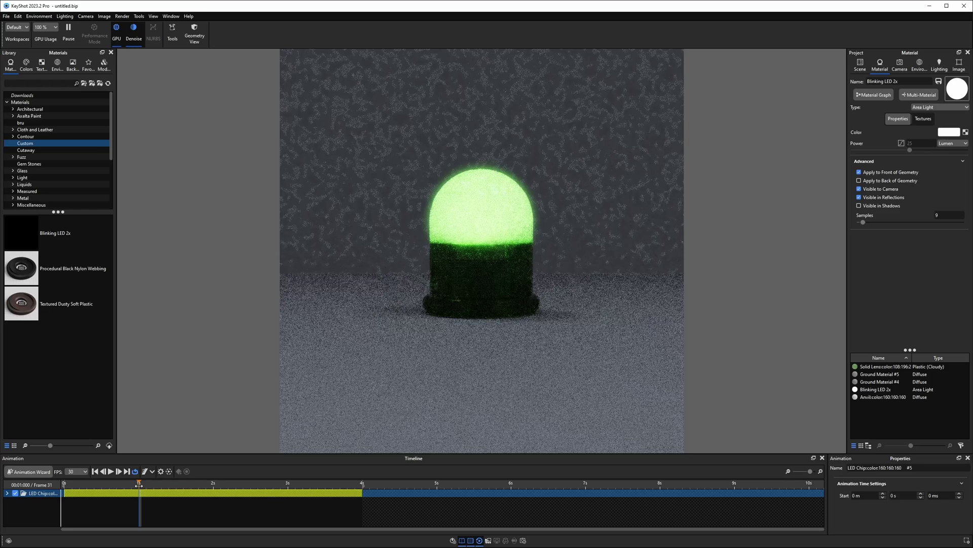
{"action": "left_click", "coordinate": [524, 540]}
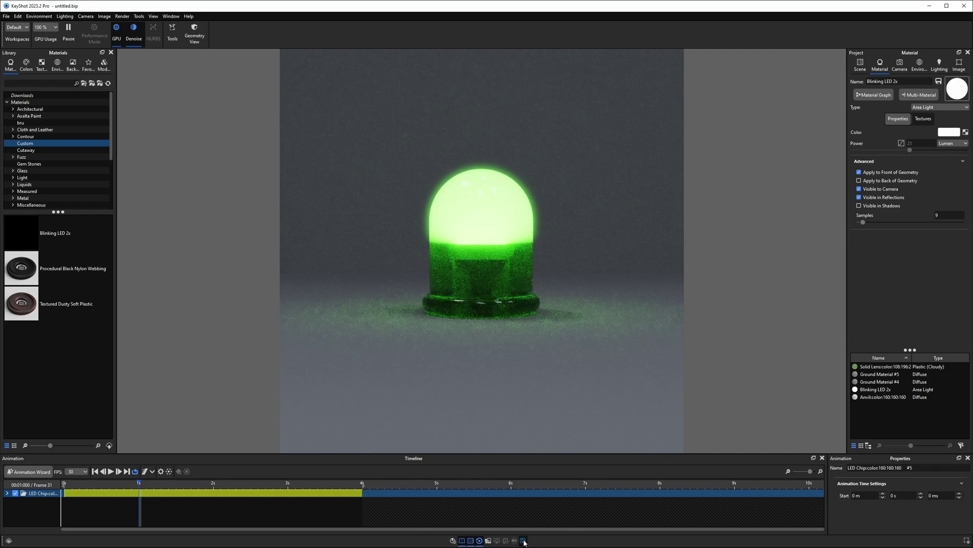
{"action": "left_click_drag", "start_coordinate": [854, 89], "coordinate": [526, 90]}
{"action": "left_click", "coordinate": [355, 110]}
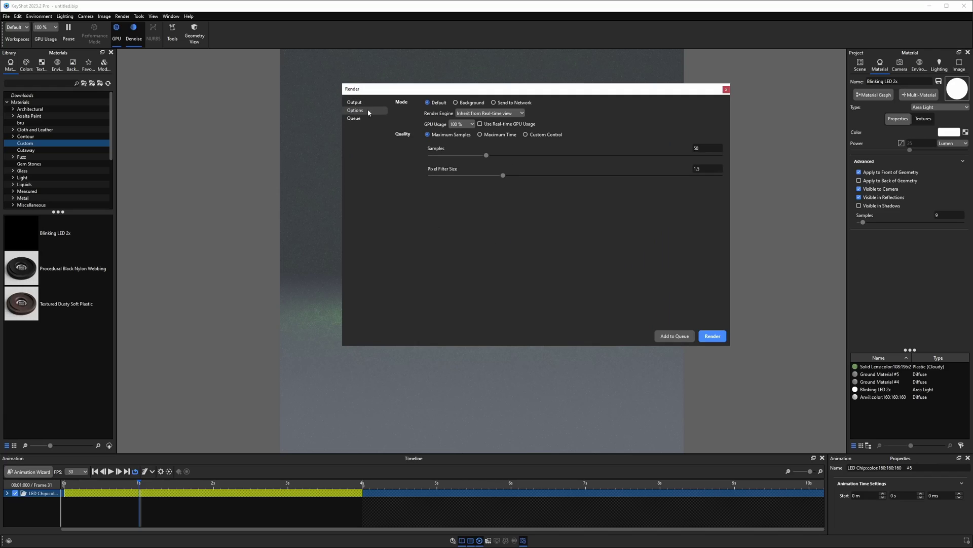
{"action": "left_click", "coordinate": [355, 101]}
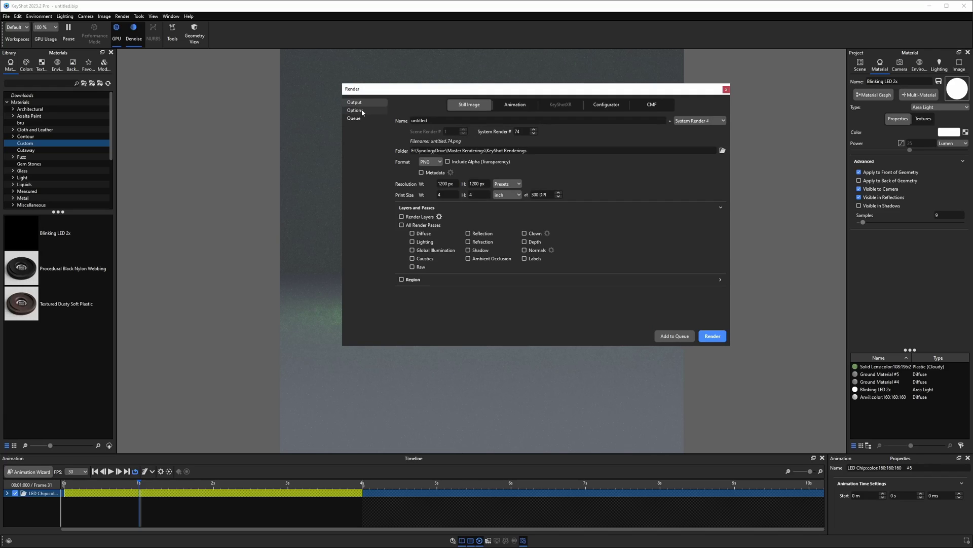
{"action": "left_click", "coordinate": [361, 111]}
Set render Maximum Samples to 20000, then close the Render settings.
{"action": "left_click_drag", "start_coordinate": [711, 151], "coordinate": [689, 150]}
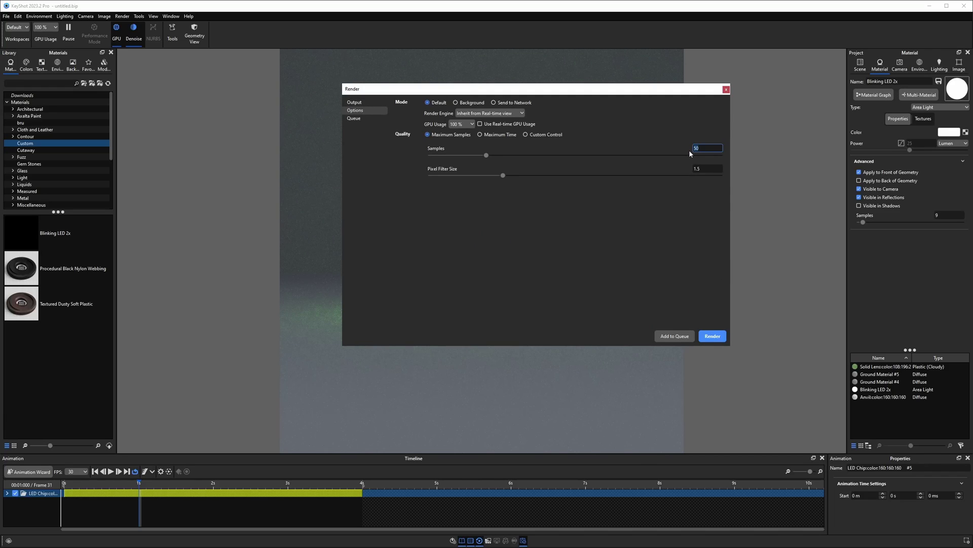
{"action": "type", "text": "20000"}
{"action": "key", "text": "Return"}
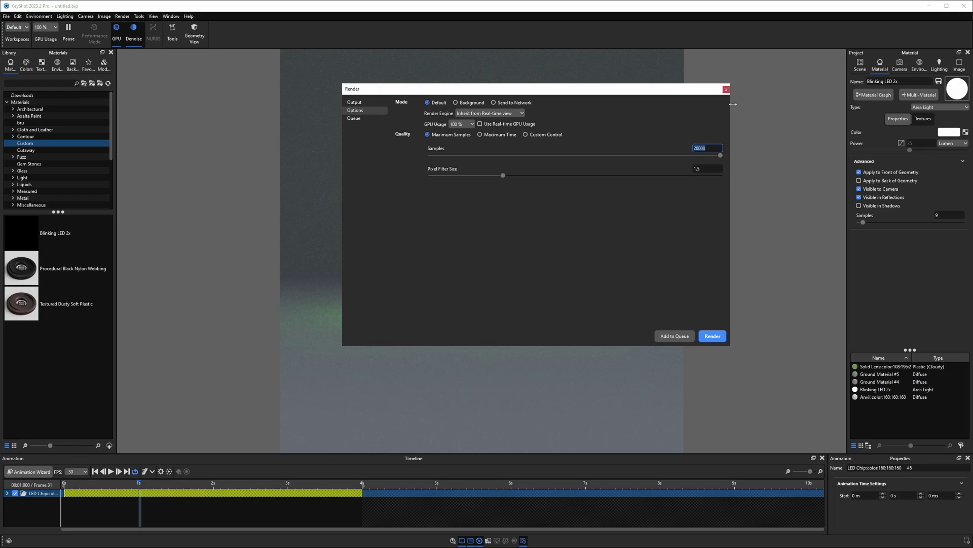
{"action": "left_click", "coordinate": [959, 65]}
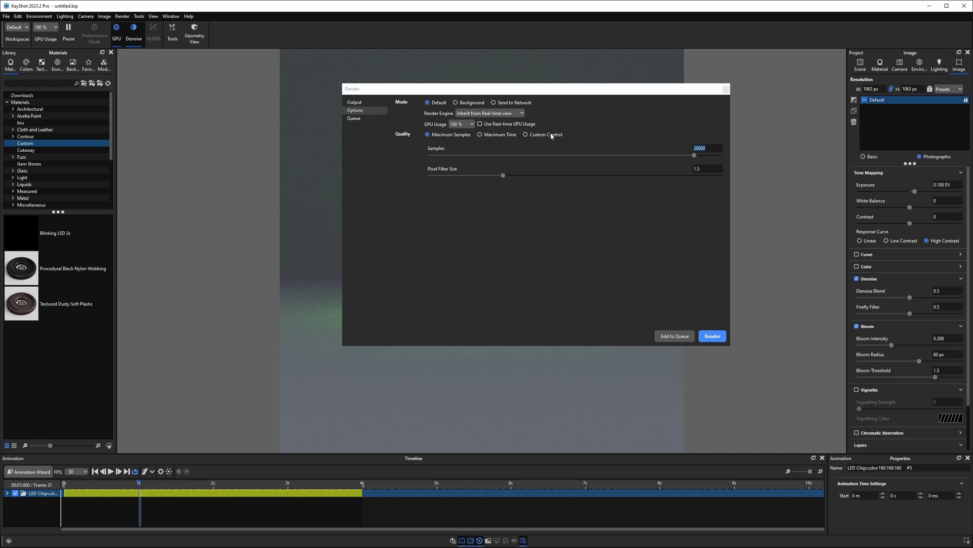
{"action": "left_click", "coordinate": [361, 104]}
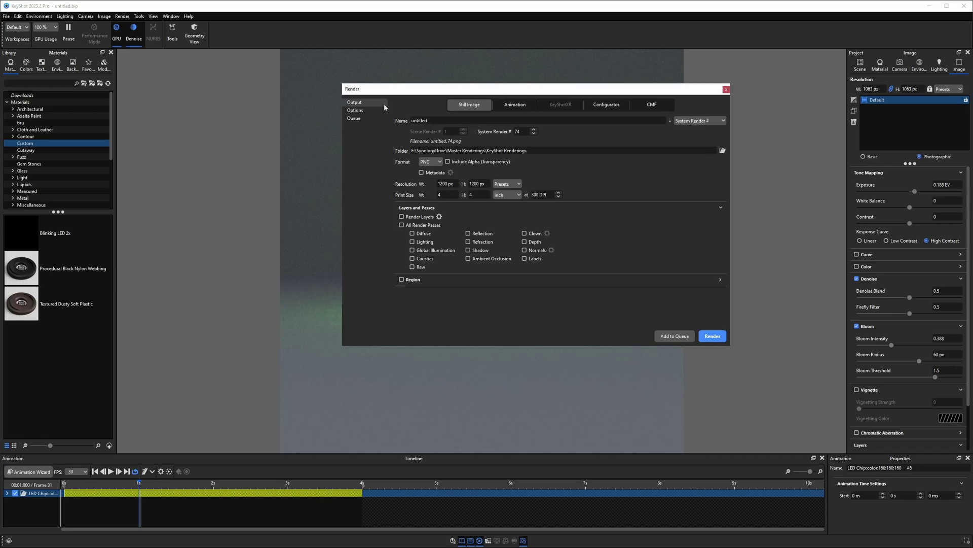
{"action": "left_click", "coordinate": [361, 110]}
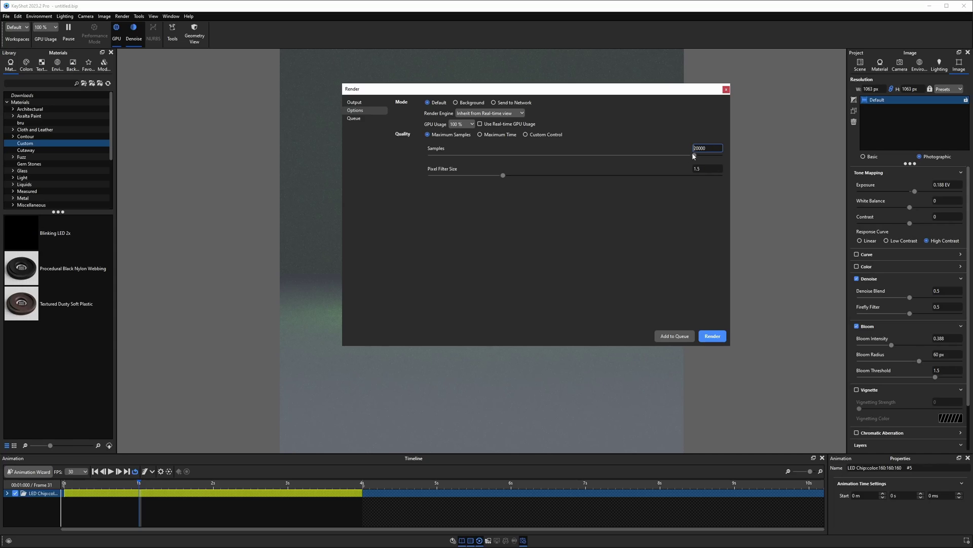
{"action": "left_click", "coordinate": [726, 89]}
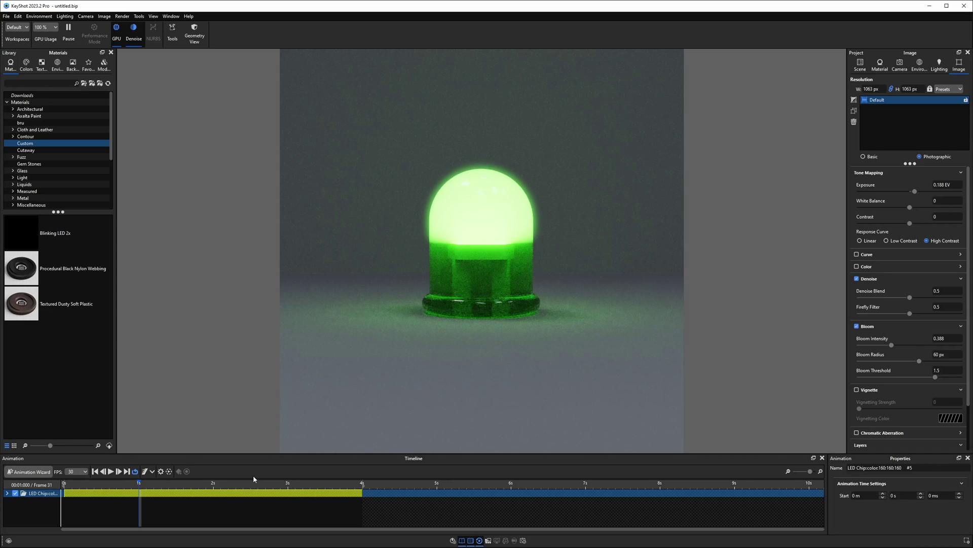
{"action": "left_click", "coordinate": [75, 483]}
{"action": "left_click", "coordinate": [139, 483]}
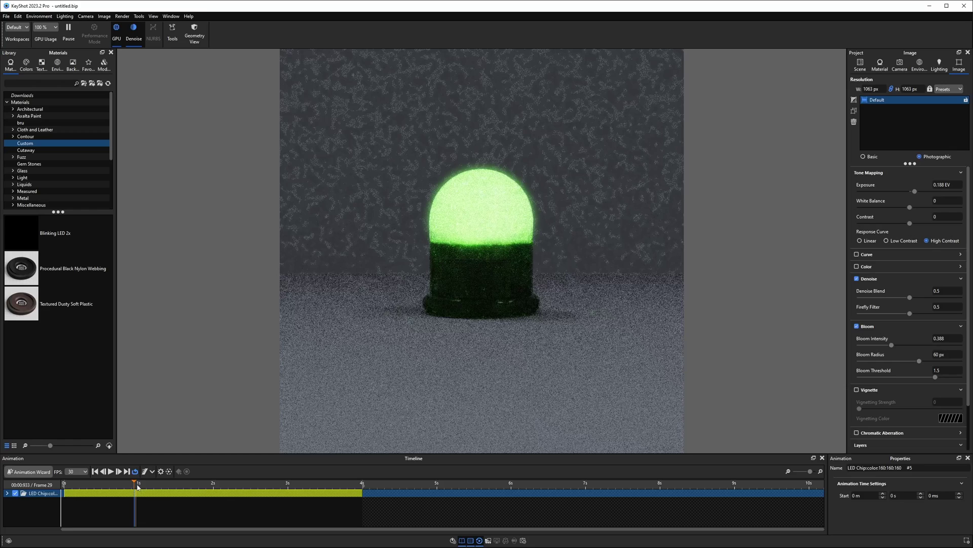